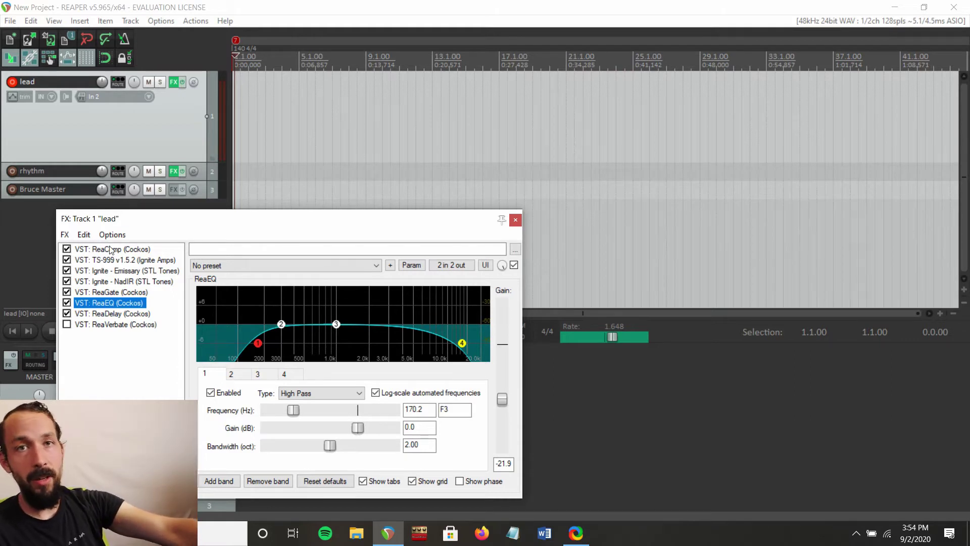
Step: Open ReaComp in the lead track's effects chain and apply the "stock - distorted electric guitar" preset
left_click(112, 249)
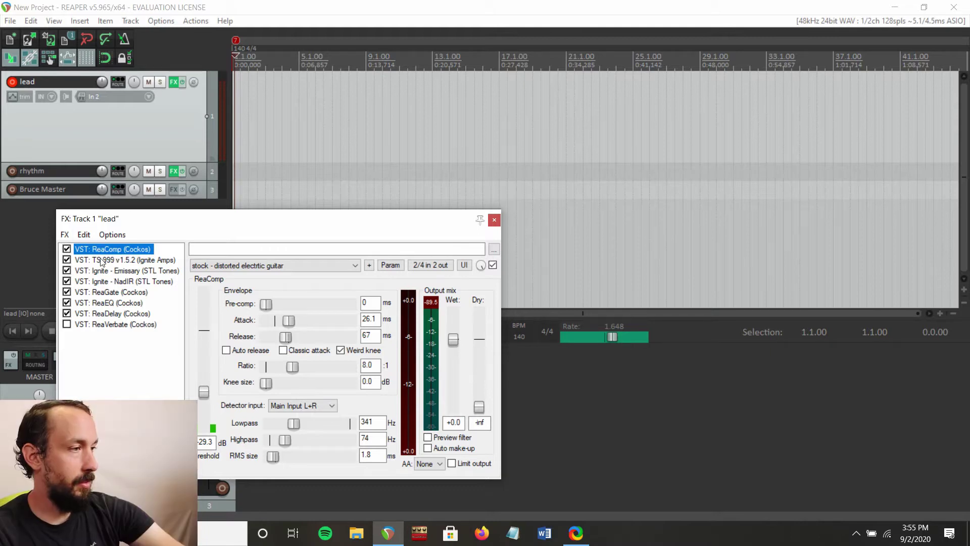
left_click(494, 219)
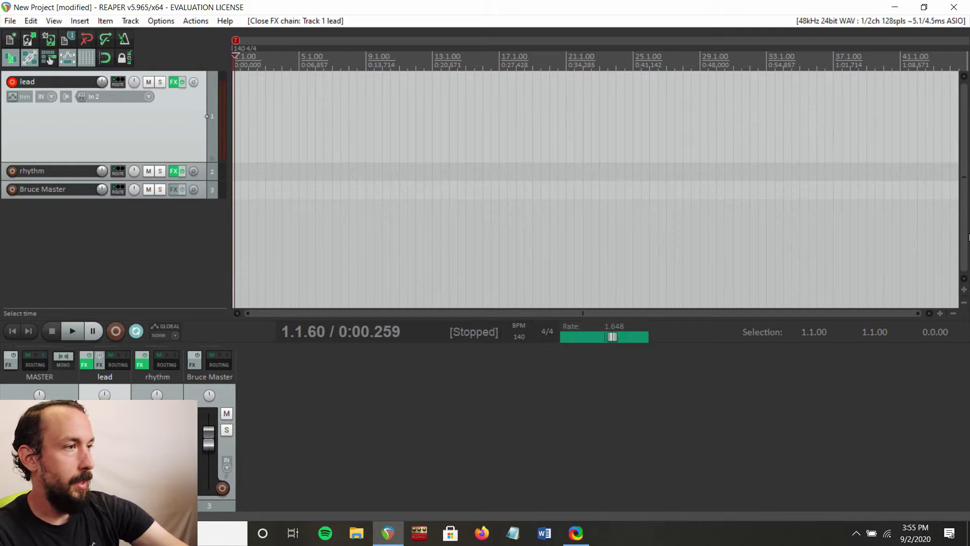
left_click(172, 82)
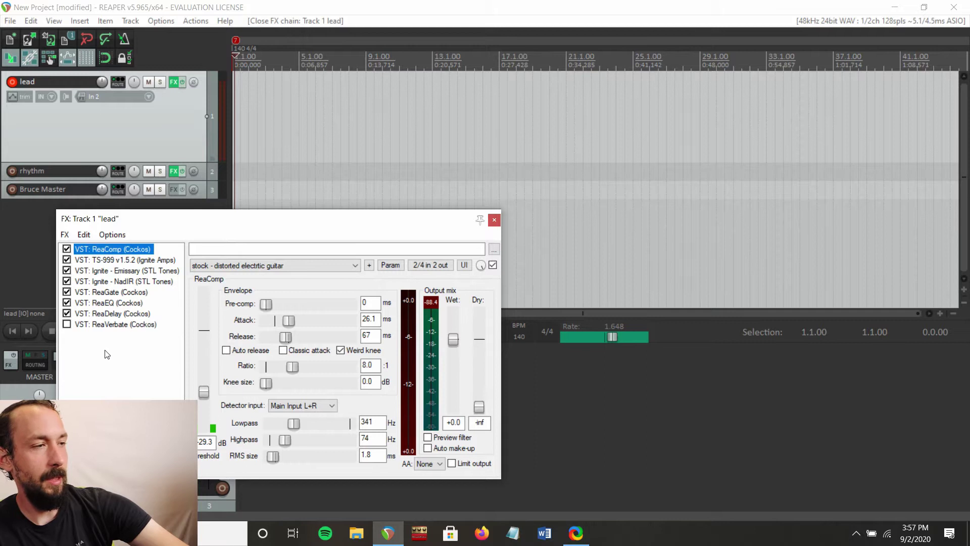
left_click(301, 269)
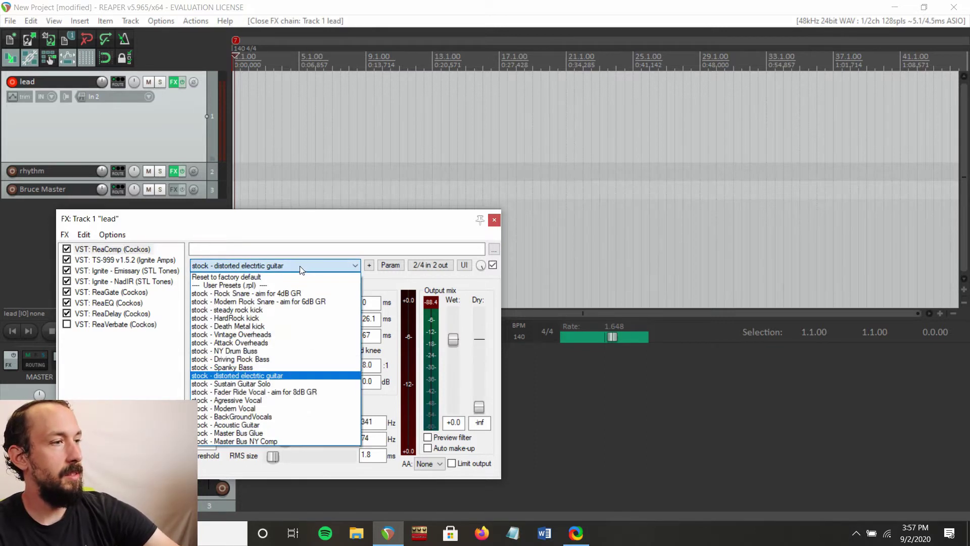
left_click(271, 376)
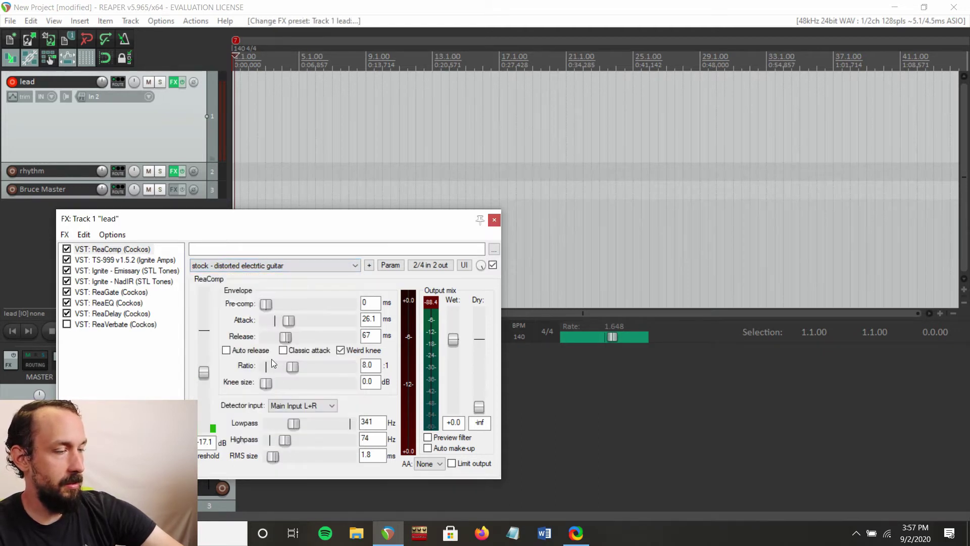
Step: On the TS-999 SubScreamer, set Drive near its minimum and Tone to about 2 o'clock
left_click(103, 260)
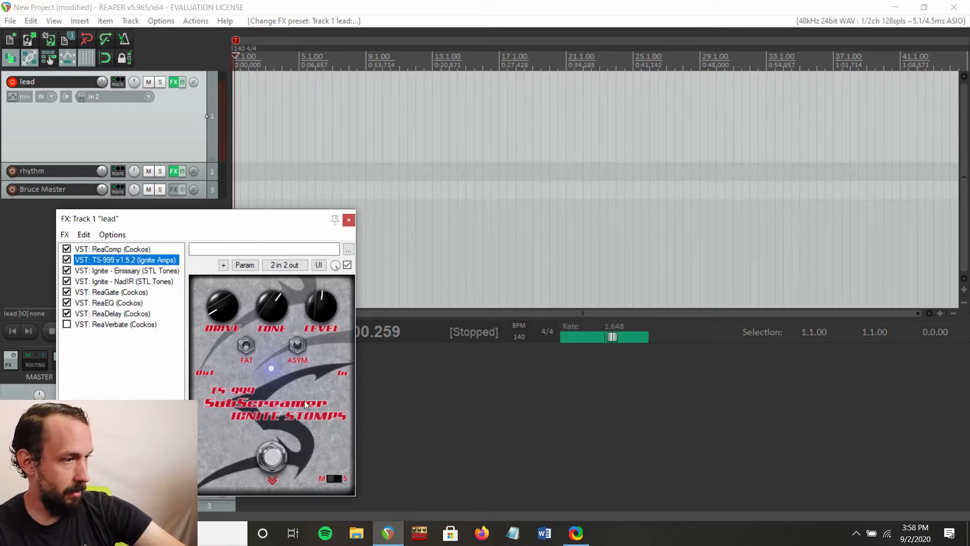
left_click(220, 306)
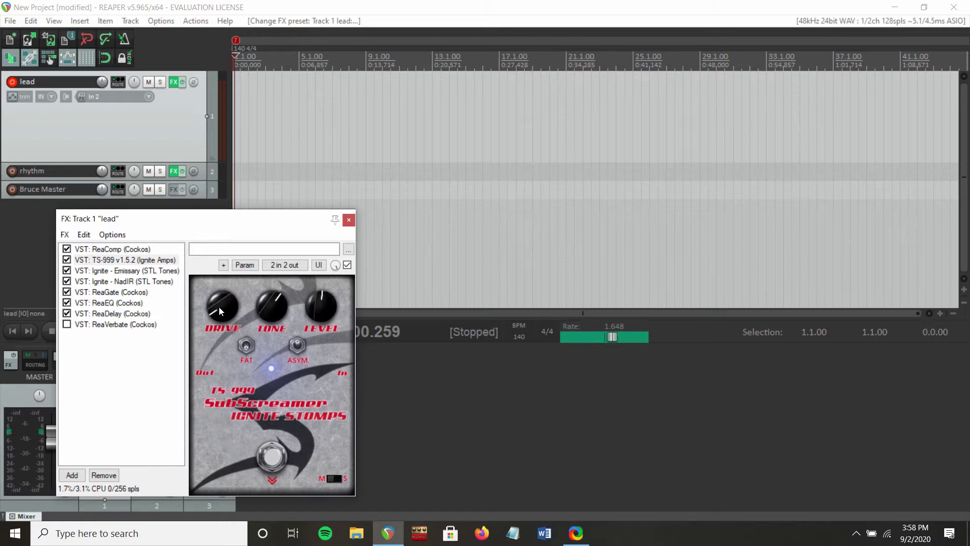
left_click(219, 306)
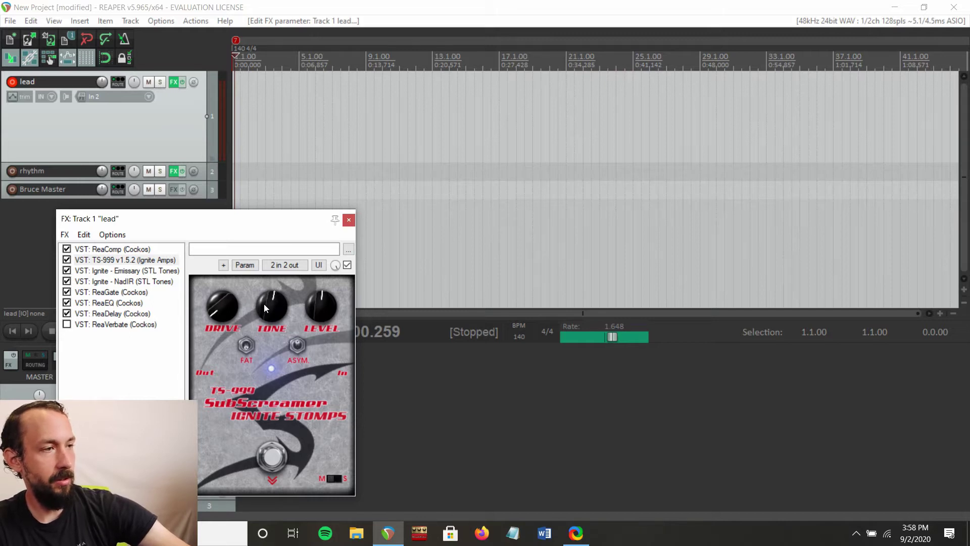
left_click_drag(266, 305, 273, 299)
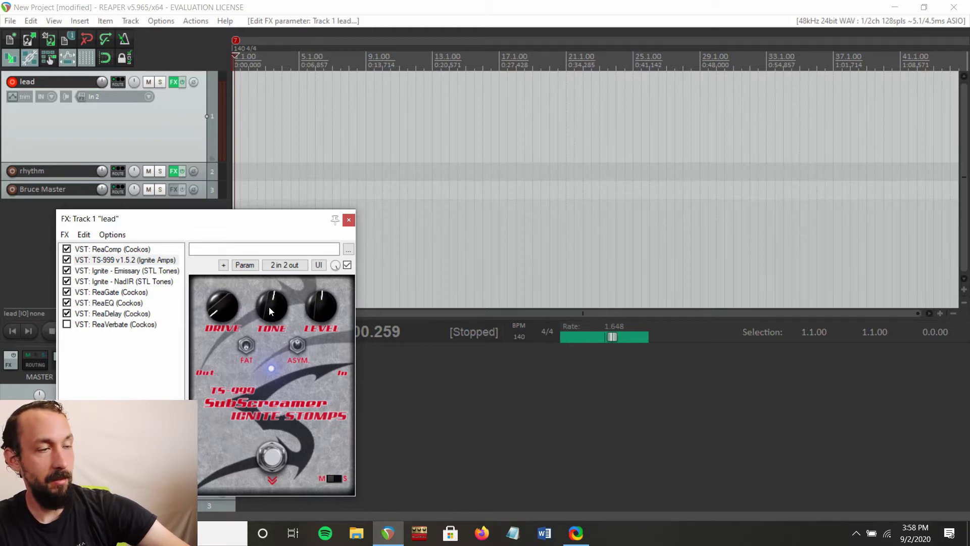
left_click_drag(269, 306, 277, 300)
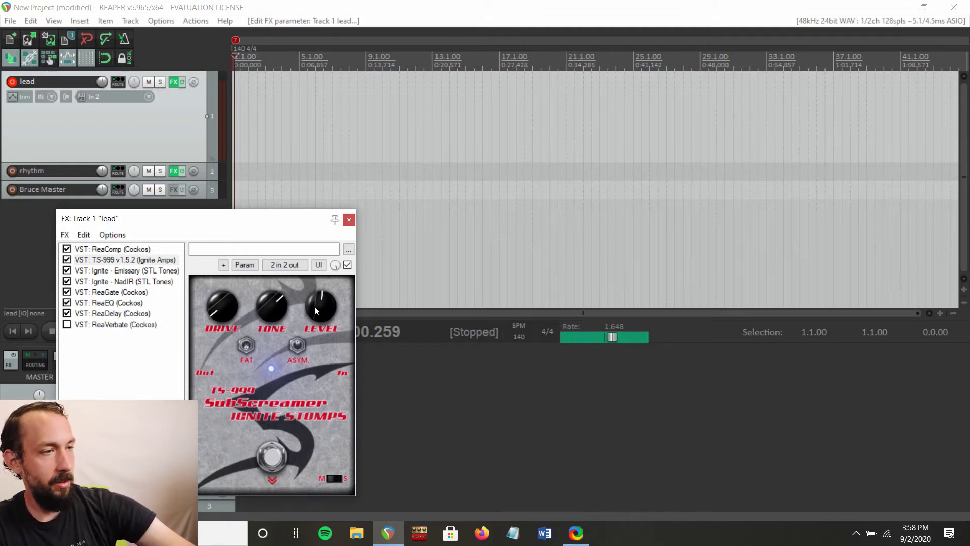
Step: Try the TS-999's Level knob at higher settings, including near maximum, and set it to 12 o'clock
left_click_drag(319, 309, 377, 338)
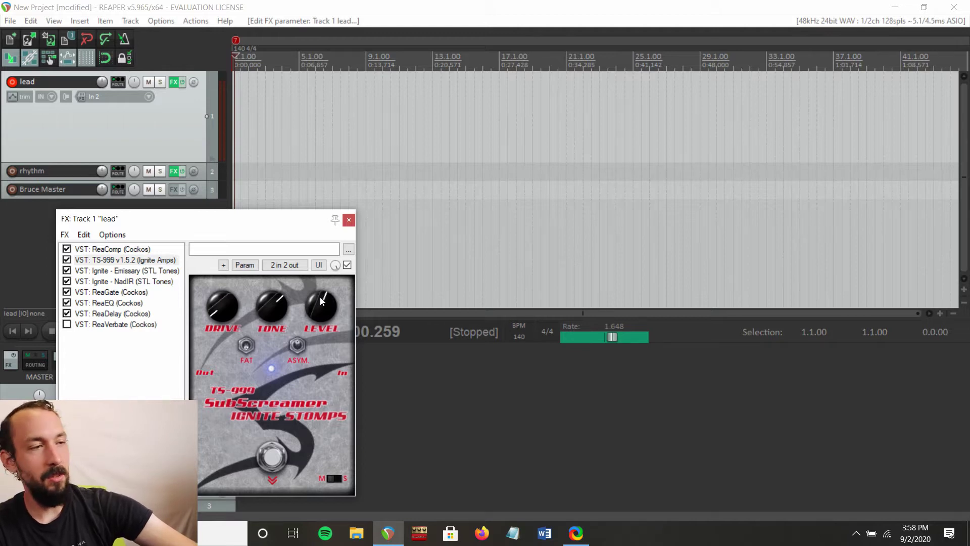
left_click_drag(321, 301, 389, 304)
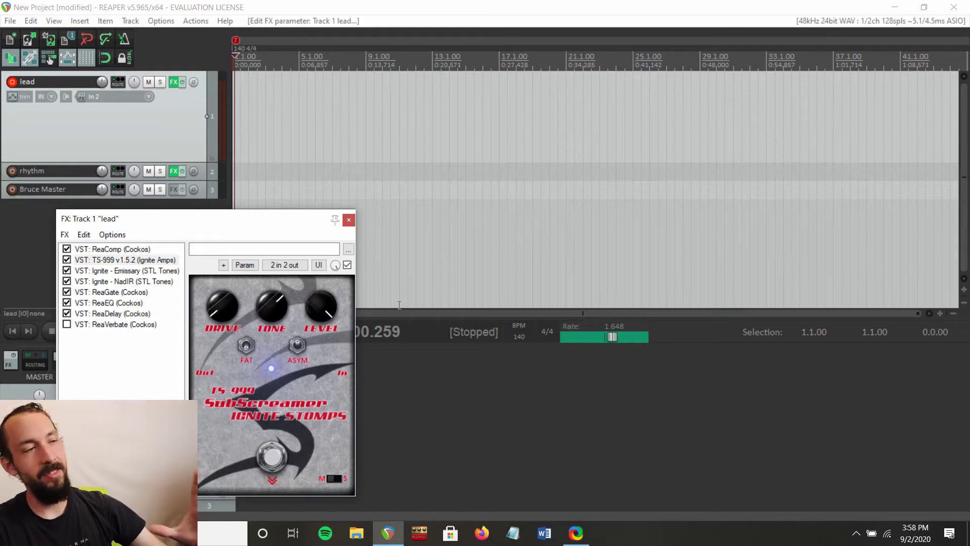
left_click_drag(311, 296, 303, 345)
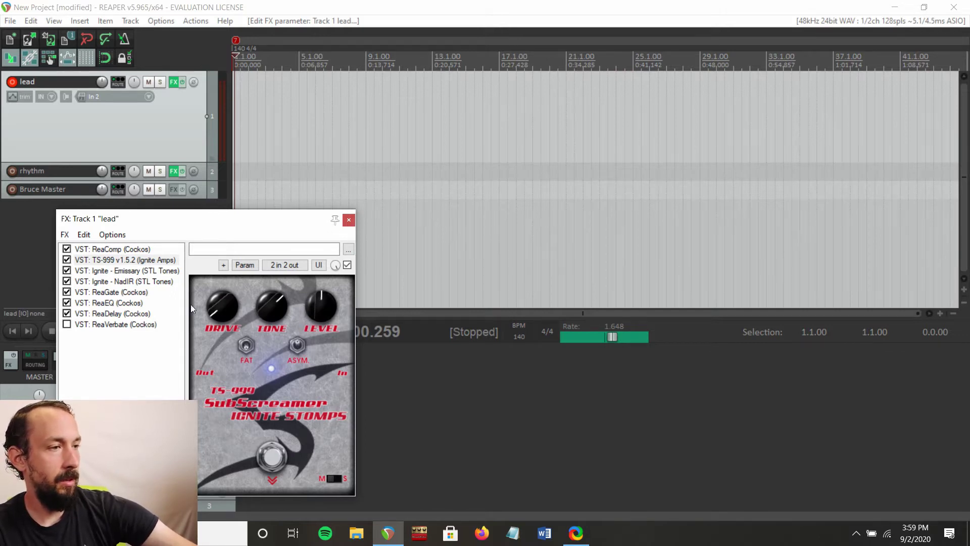
Step: Load the Lead Fat preset in the Ignite Emissary amp and slightly adjust its Depth and Presence knobs
left_click(106, 271)
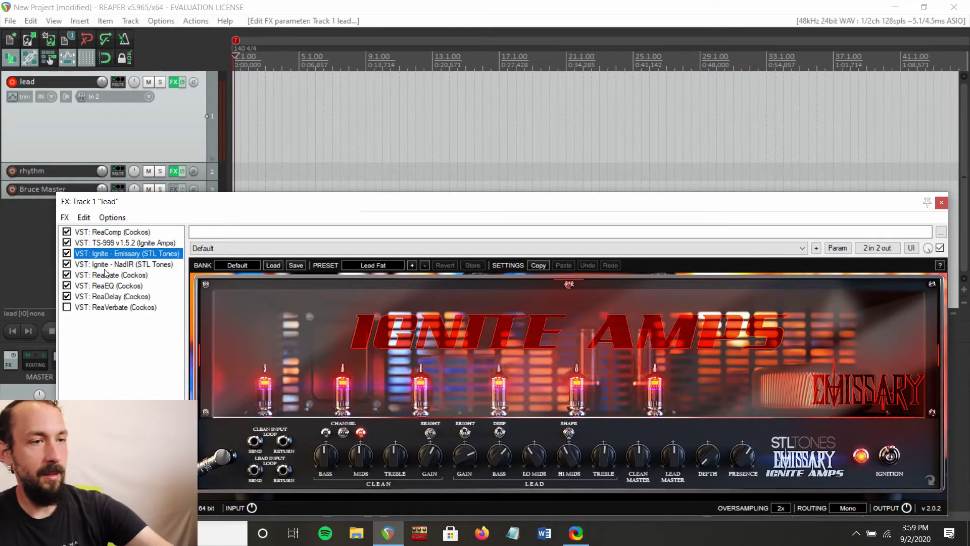
left_click(379, 266)
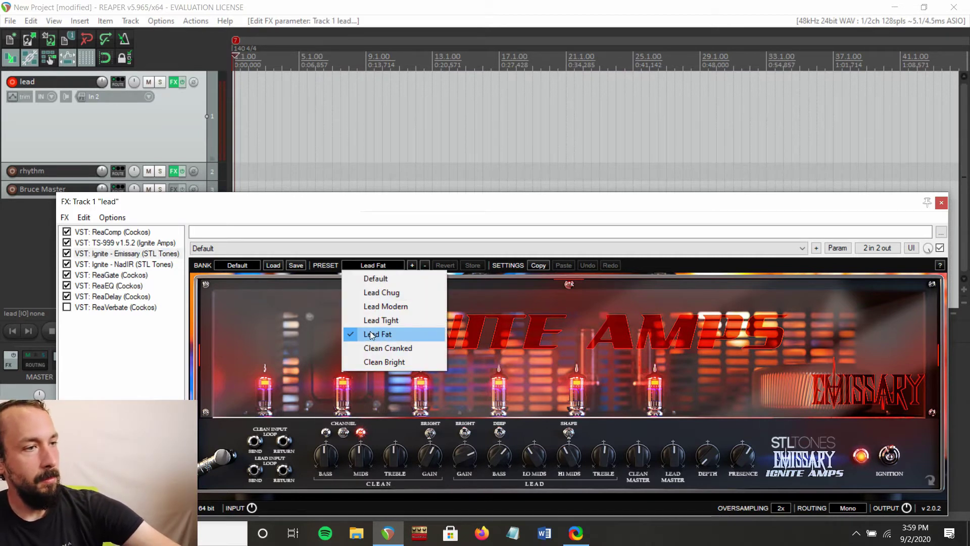
left_click(418, 334)
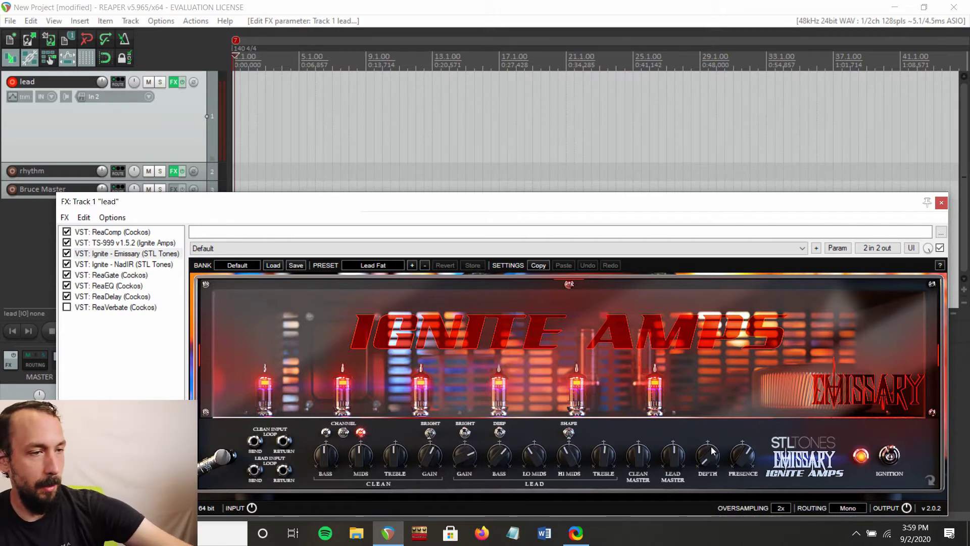
left_click_drag(711, 447, 710, 451)
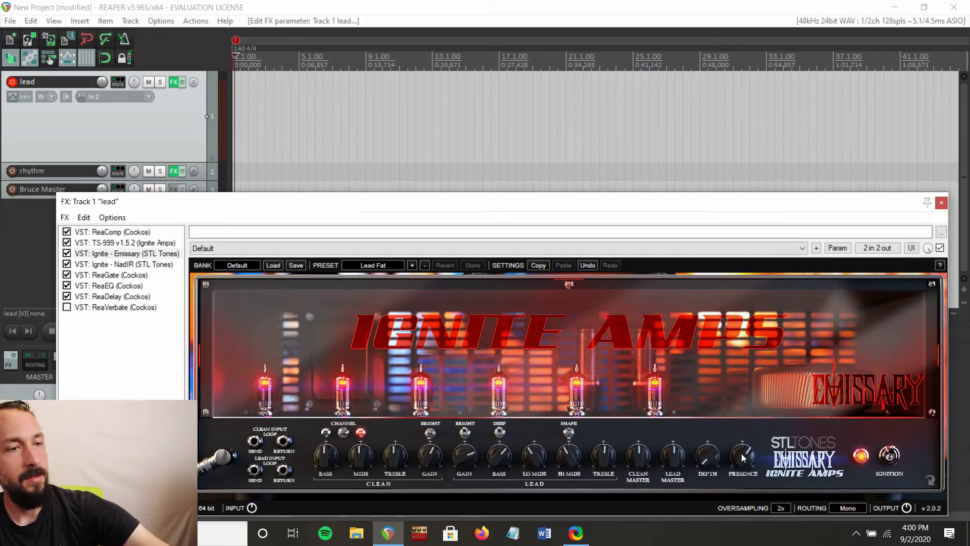
left_click_drag(741, 453, 746, 454)
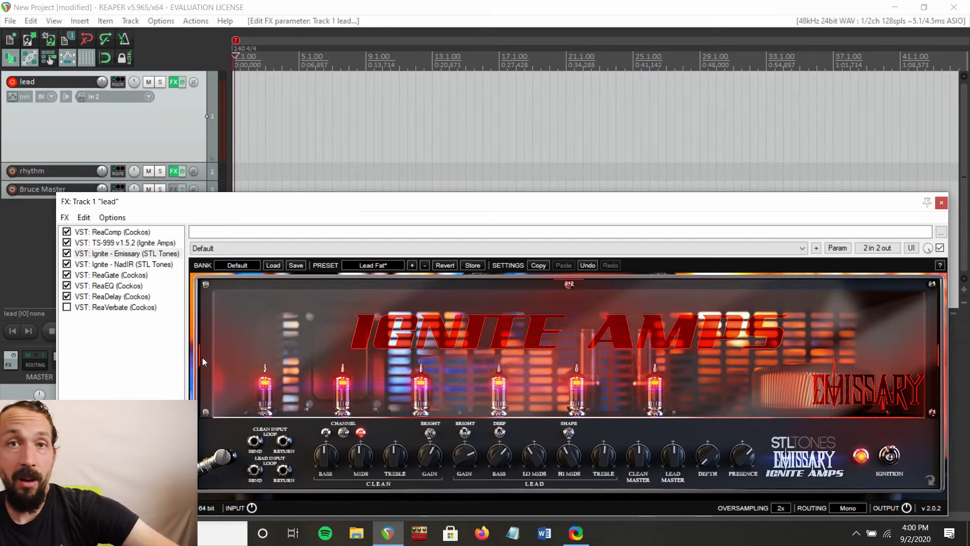
Step: Apply the "stock - Electric Guitar solo gate" preset in ReaGate and lower its threshold to about -49.5 dB
left_click(124, 263)
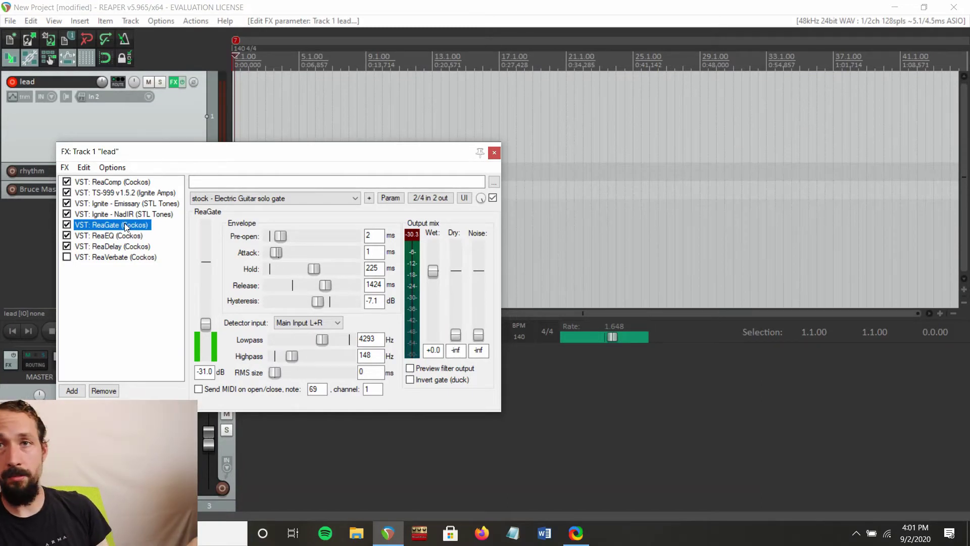
left_click(322, 200)
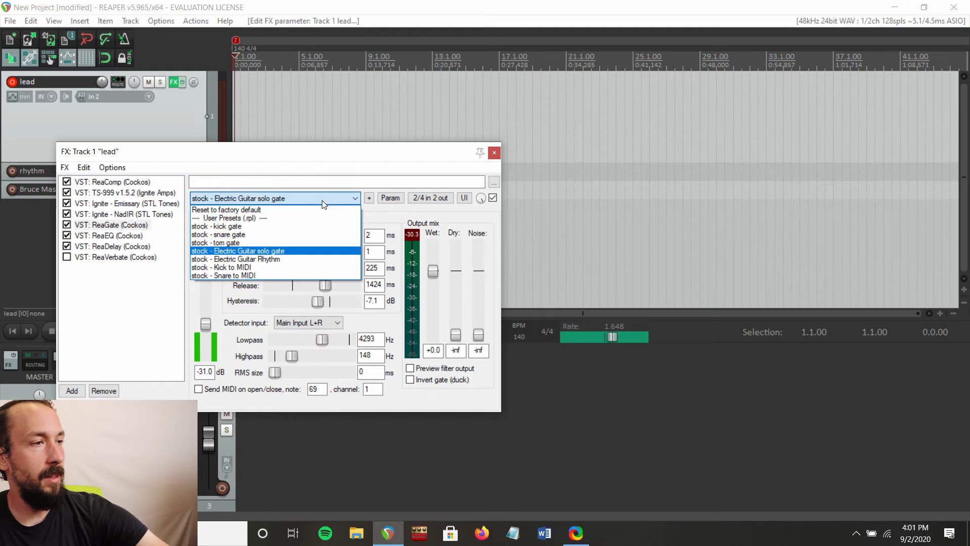
left_click(259, 252)
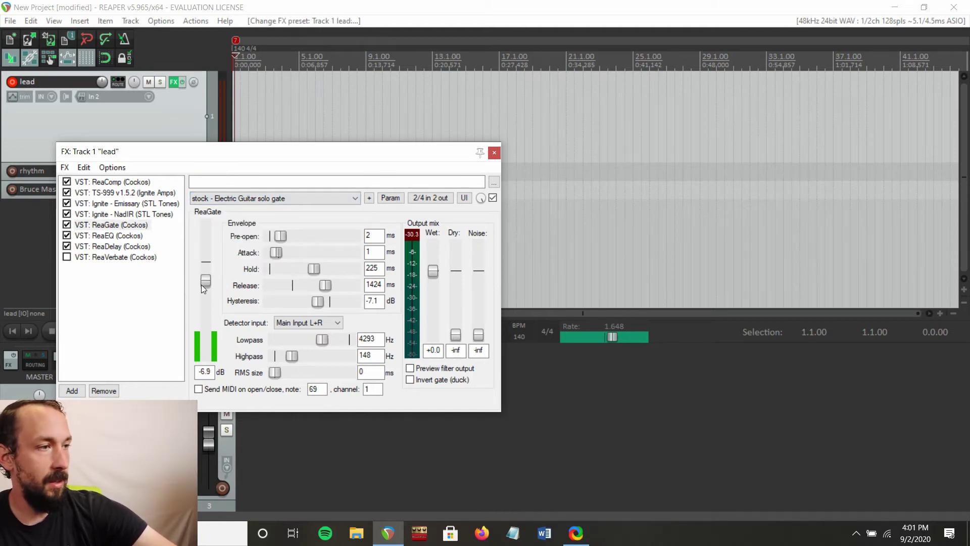
left_click_drag(201, 284, 207, 341)
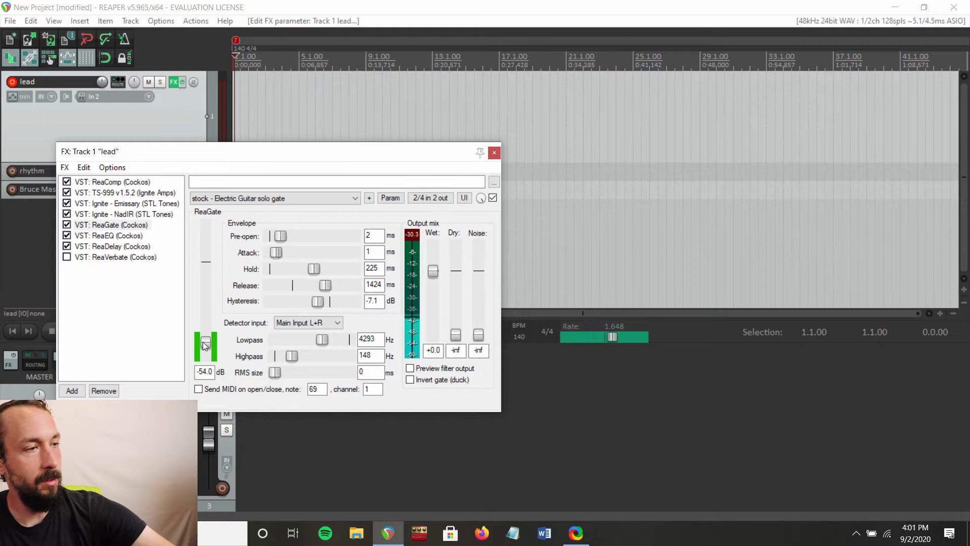
left_click_drag(207, 344, 210, 343)
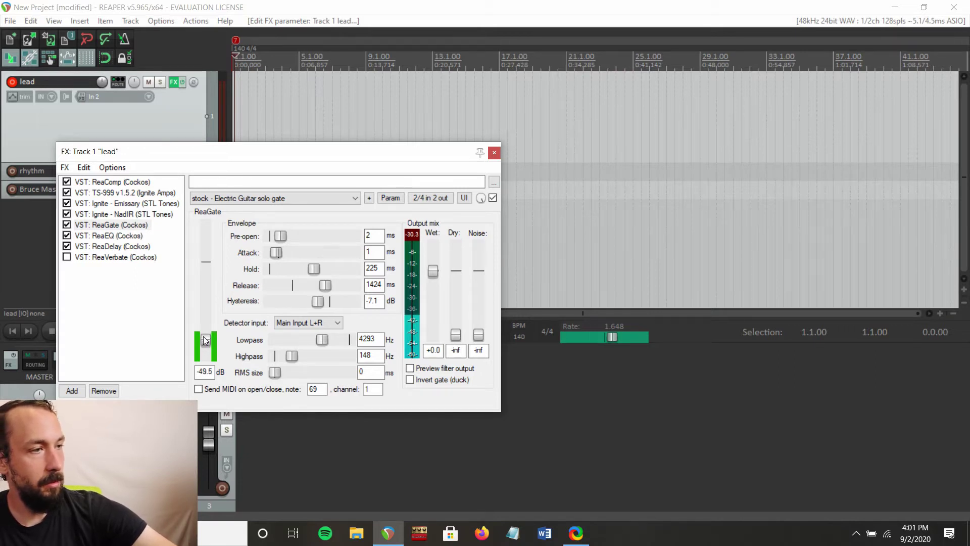
Step: Open ReaEQ on the lead track and lower the band 4 low-pass frequency to about 7286 Hz
left_click(108, 236)
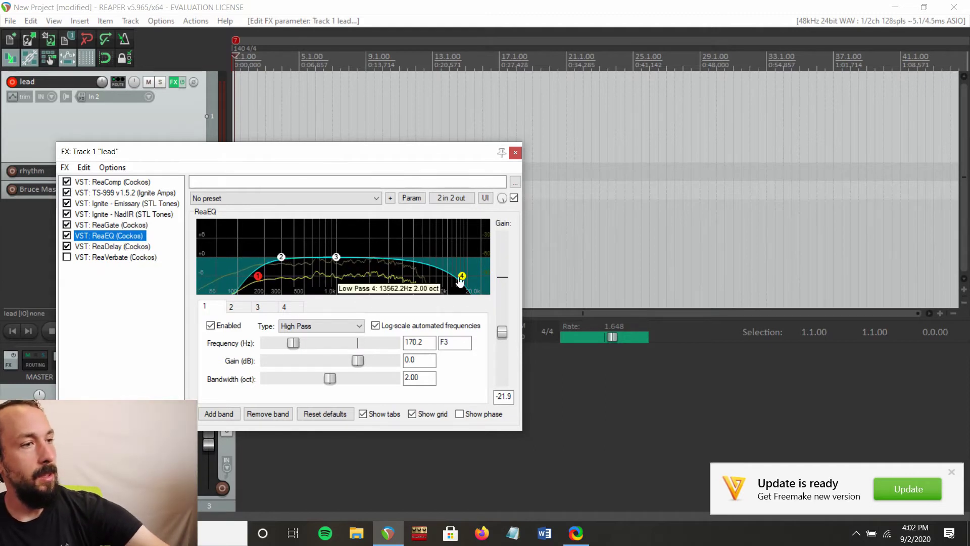
left_click_drag(461, 281, 431, 284)
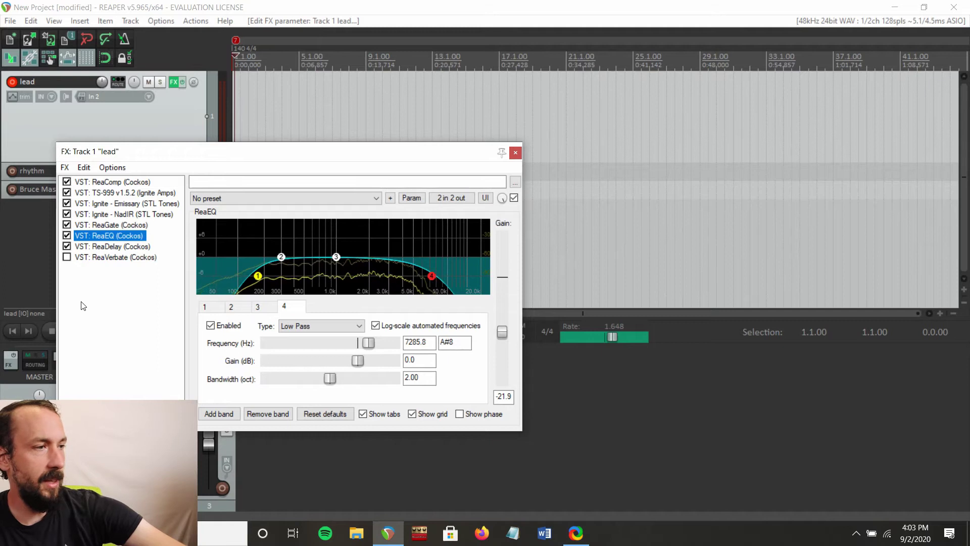
right_click(121, 295)
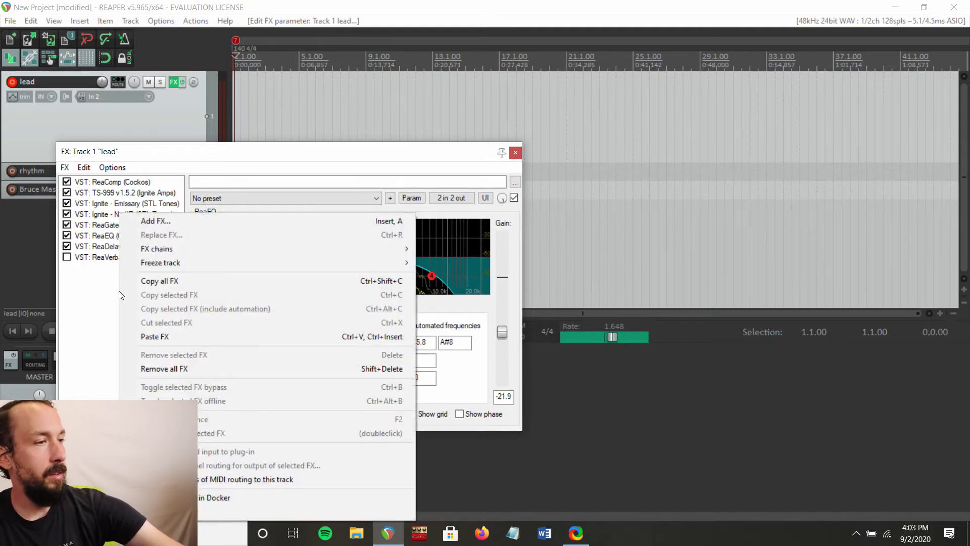
left_click(201, 220)
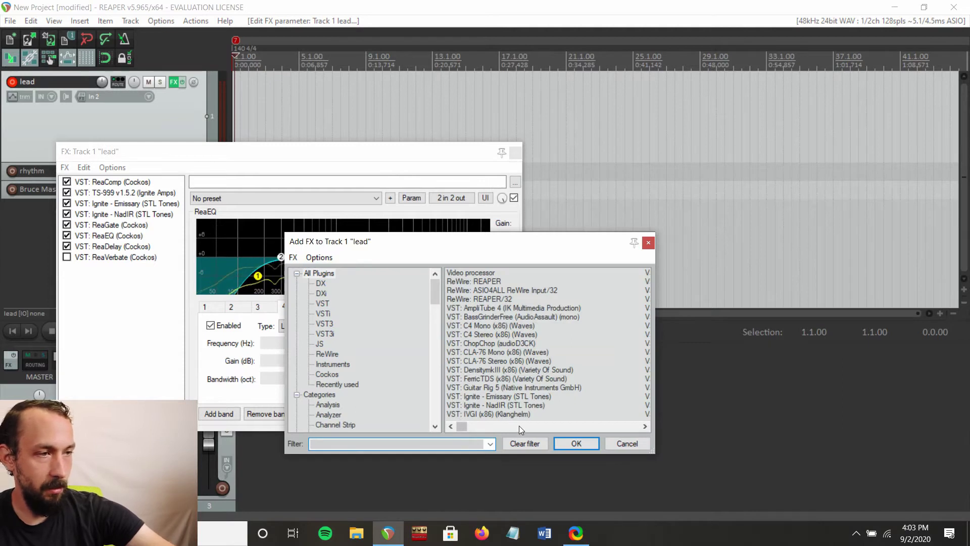
scroll(519, 425, "down", 6)
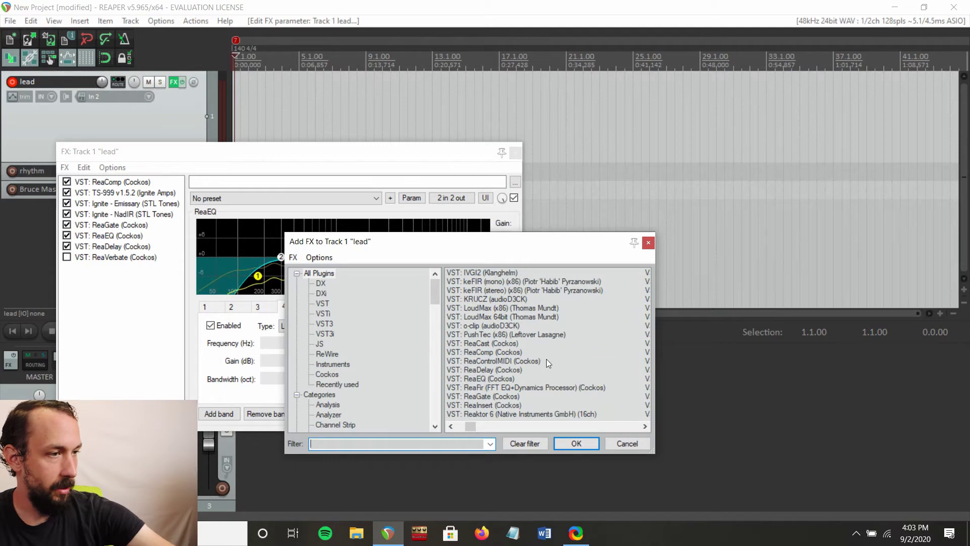
left_click(648, 243)
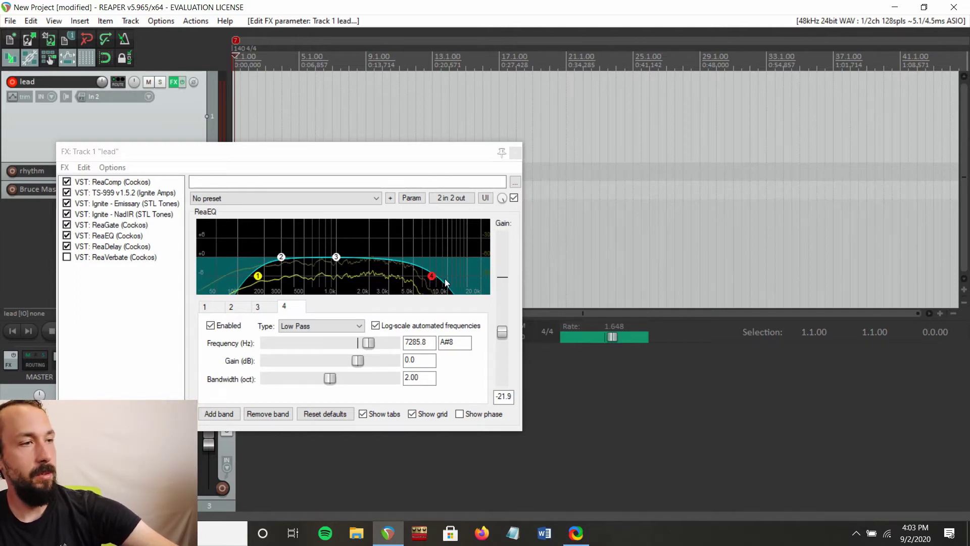
Step: Disable the band 4 low-pass and band 1 high-pass filters in ReaEQ
mouse_move(431, 278)
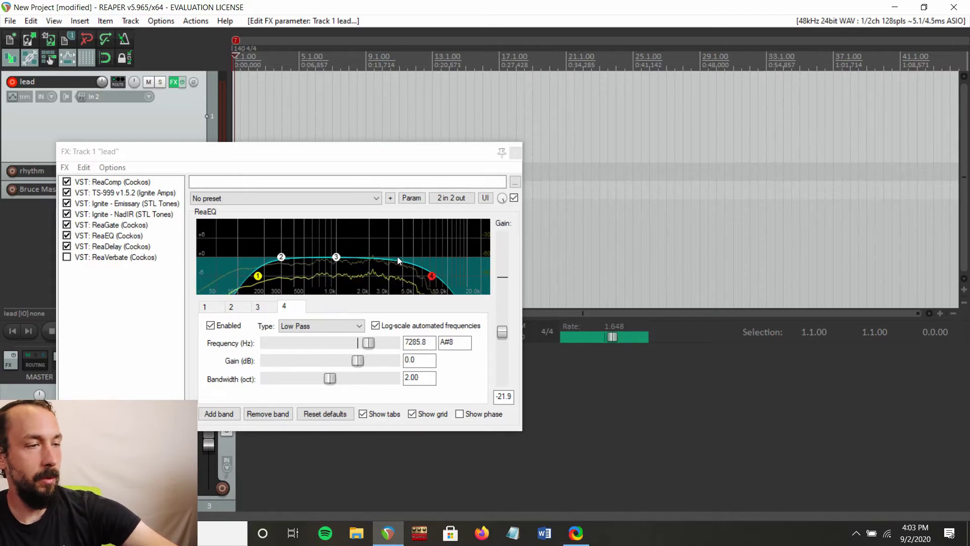
double_click(431, 277)
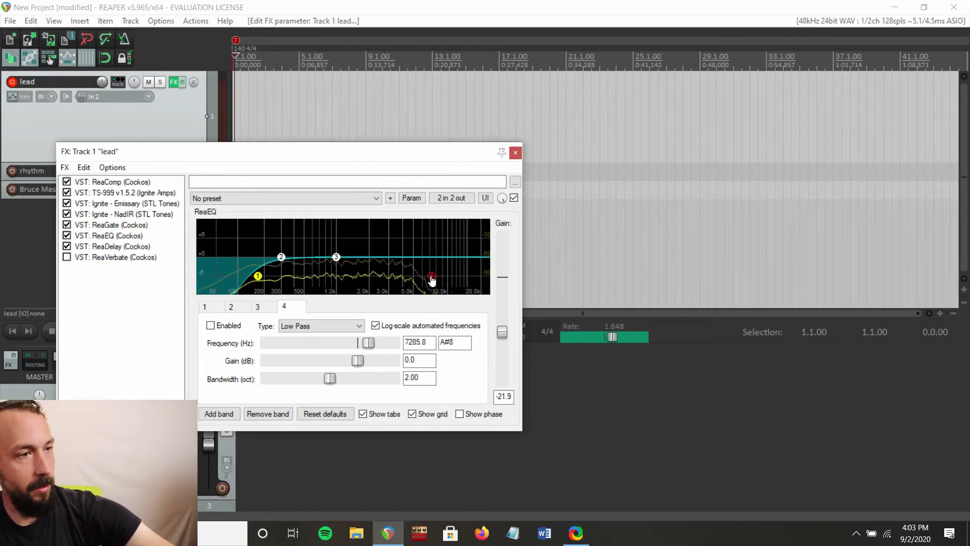
left_click(259, 276)
double_click(258, 276)
Step: Choose Low Pass as ReaEQ band 4's type, enable the band and set its frequency to about 11763 Hz
left_click_drag(430, 276, 437, 259)
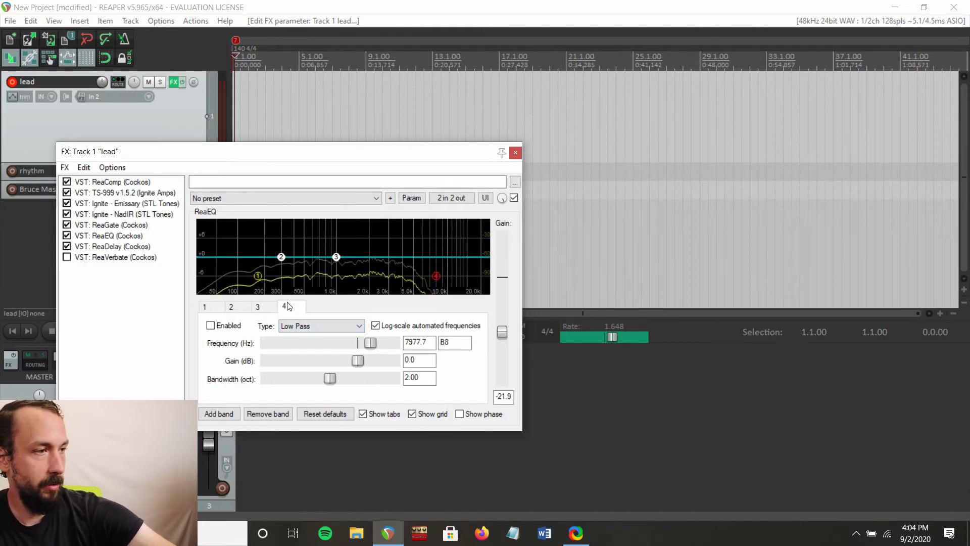
left_click(327, 327)
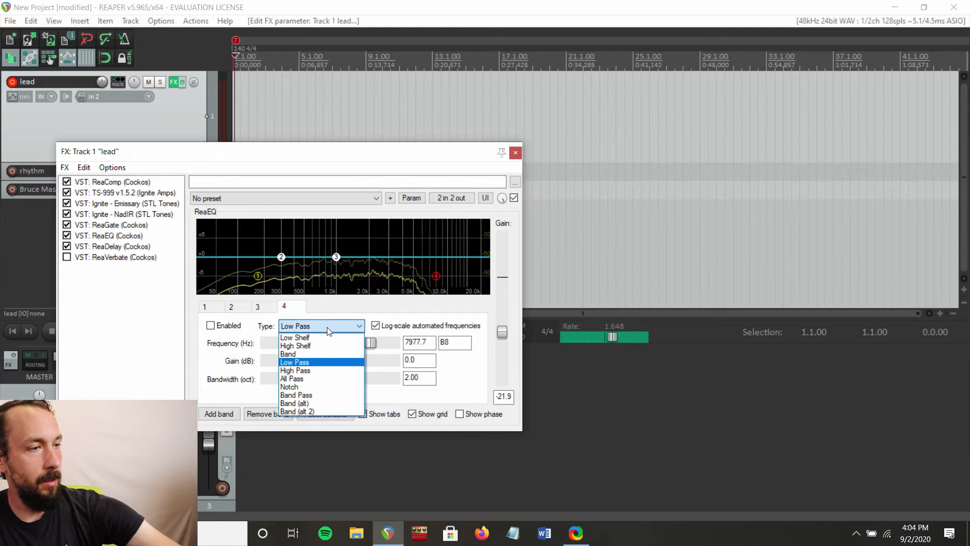
left_click(303, 363)
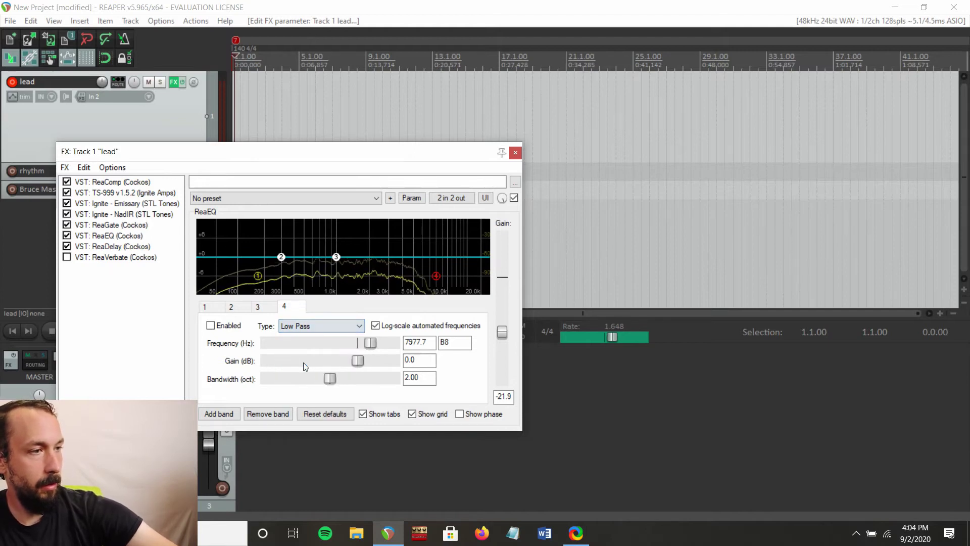
left_click(435, 276)
mouse_move(437, 280)
left_mouse_down()
mouse_move(457, 303)
mouse_move(455, 278)
mouse_move(423, 290)
mouse_move(202, 283)
mouse_move(455, 276)
left_mouse_up()
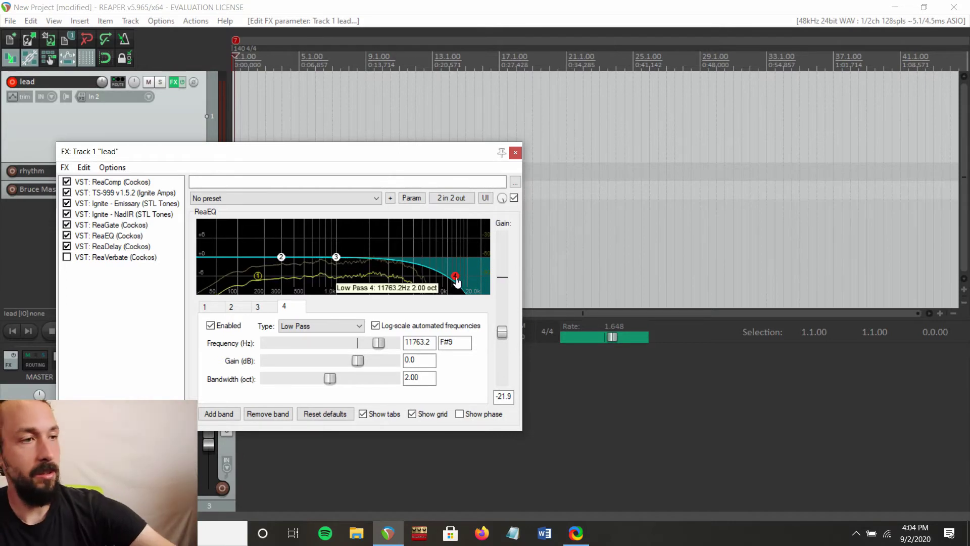
Step: Lower the cutoff of ReaEQ's band 4 low-pass filter and enable band 1 as a High Pass filter
left_click_drag(455, 276, 400, 276)
left_click(280, 259)
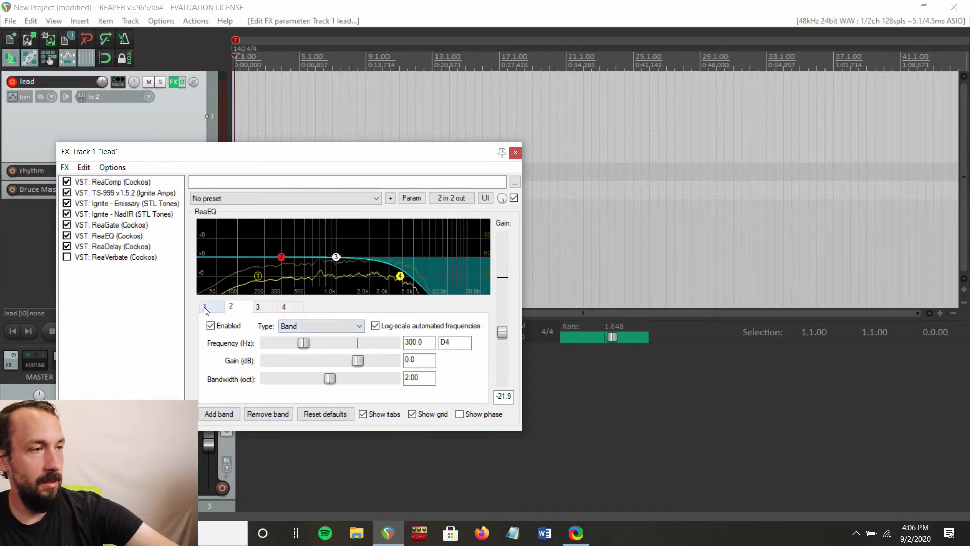
left_click(258, 276)
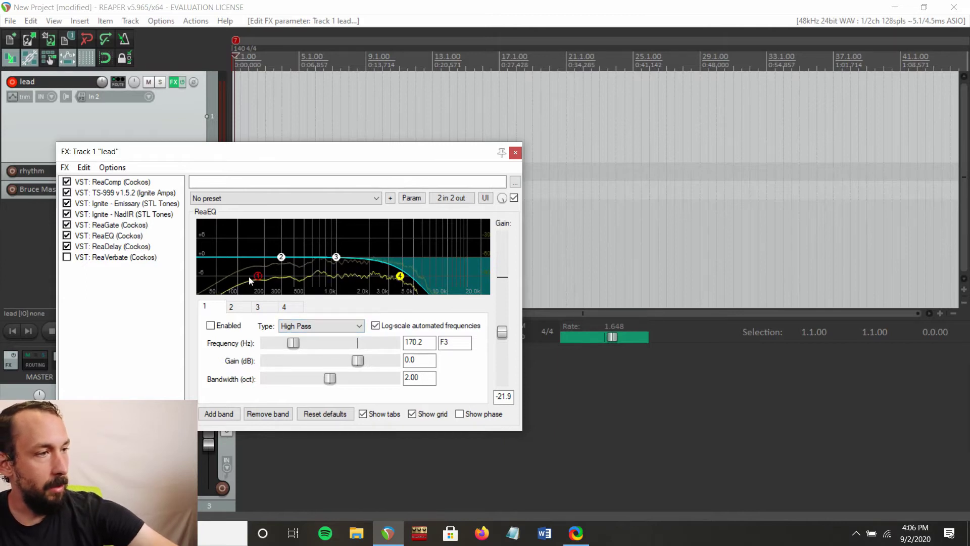
left_click(305, 326)
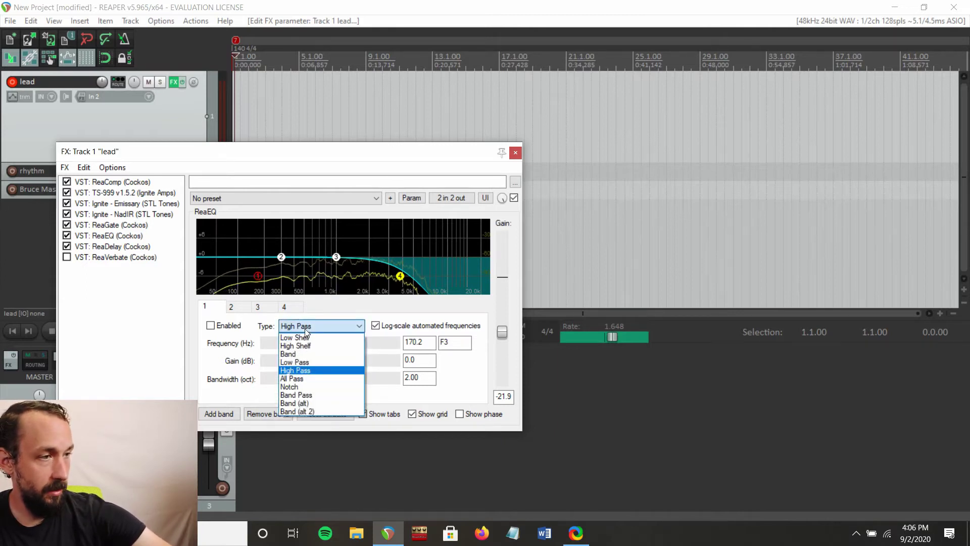
left_click(303, 370)
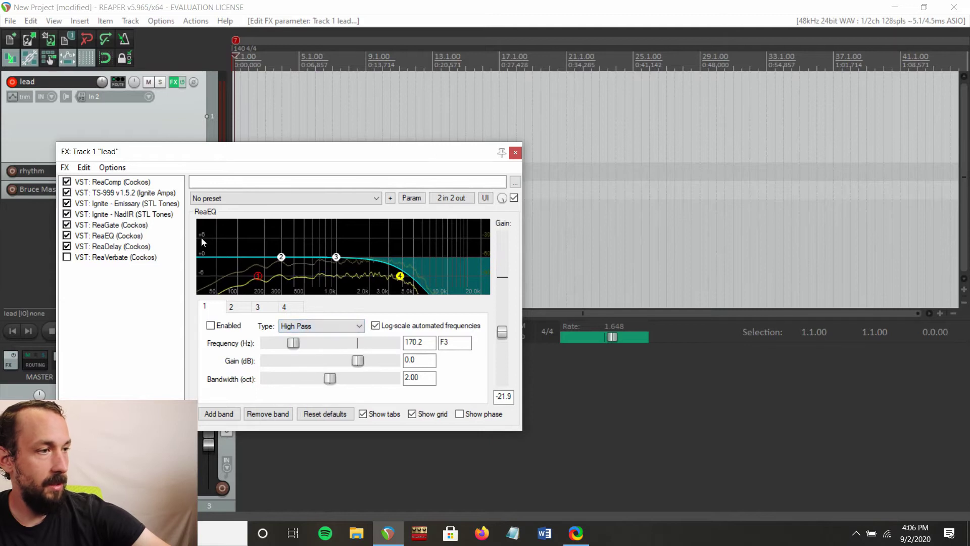
double_click(257, 276)
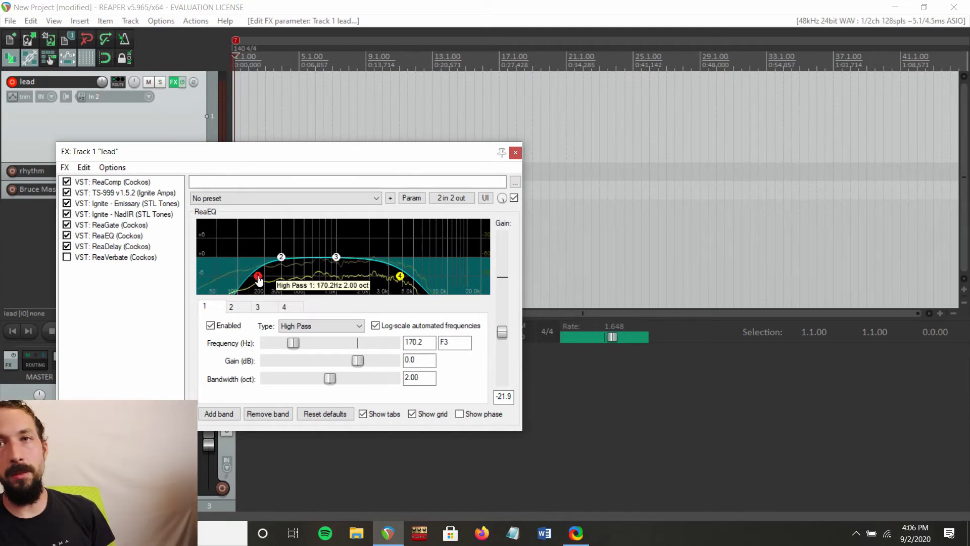
Step: Lower ReaEQ band 1's high-pass frequency to about 124 Hz
left_click_drag(259, 278, 245, 281)
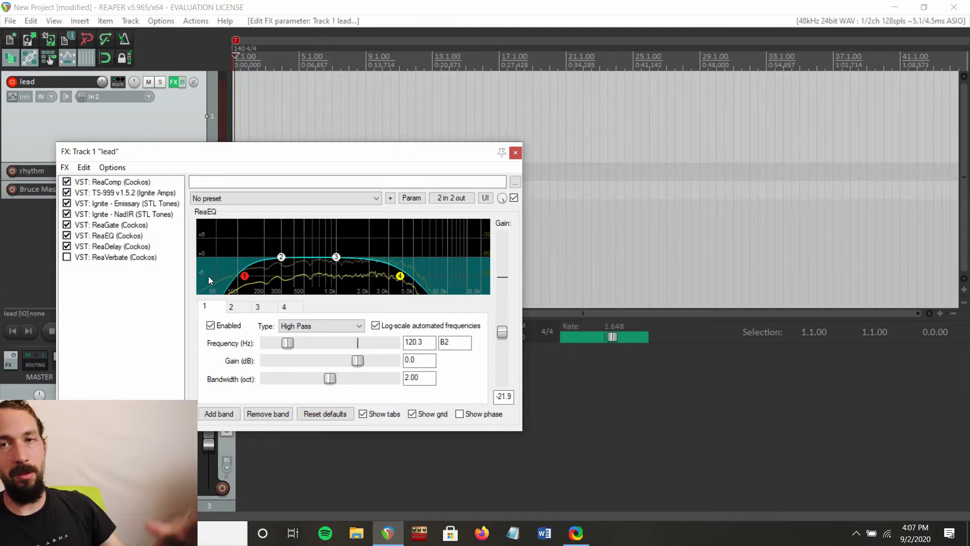
mouse_move(243, 282)
left_click_drag(243, 282, 237, 295)
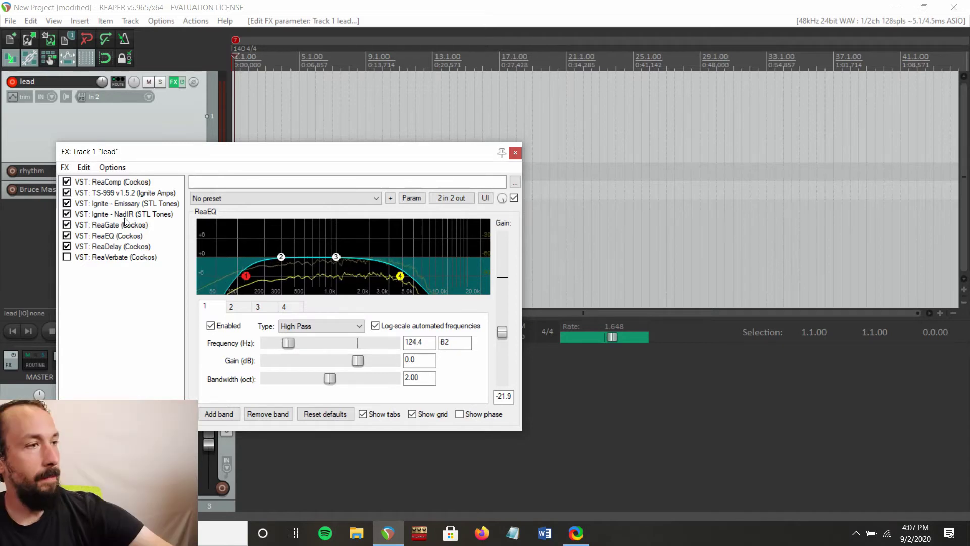
Step: Open ReaDelay on the lead track and set tap 1's musical length to 2 eighth notes
left_click(130, 246)
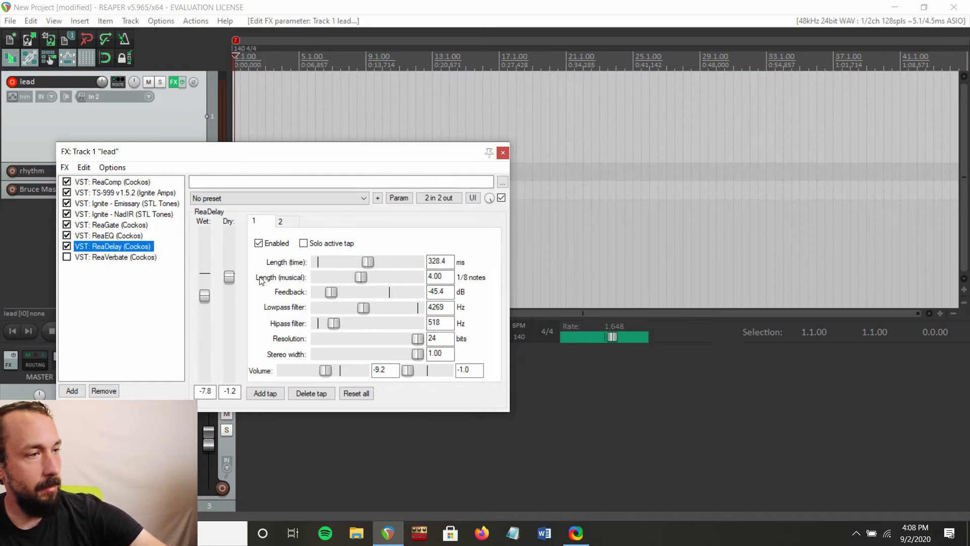
left_click(447, 275)
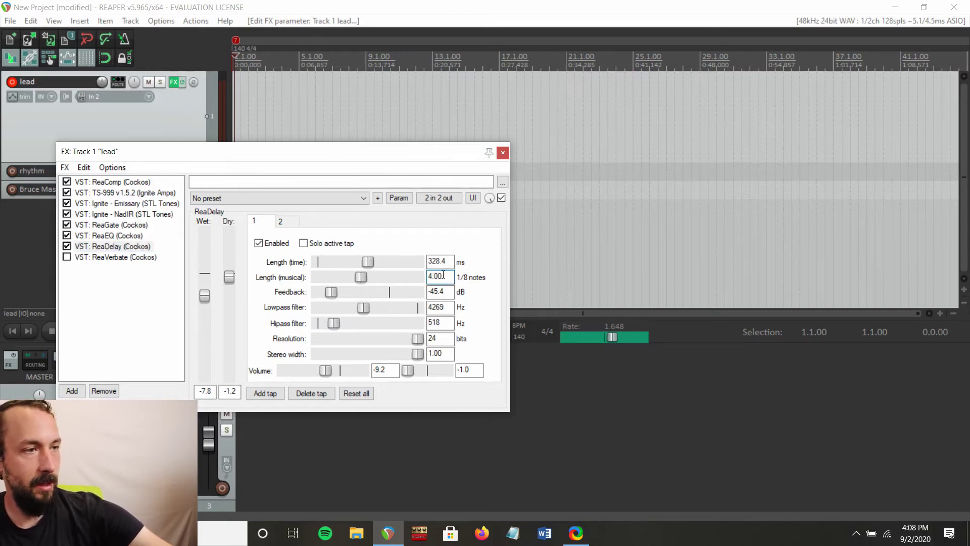
key("BackSpace")
key("BackSpace")
key("BackSpace")
key("BackSpace")
type("2")
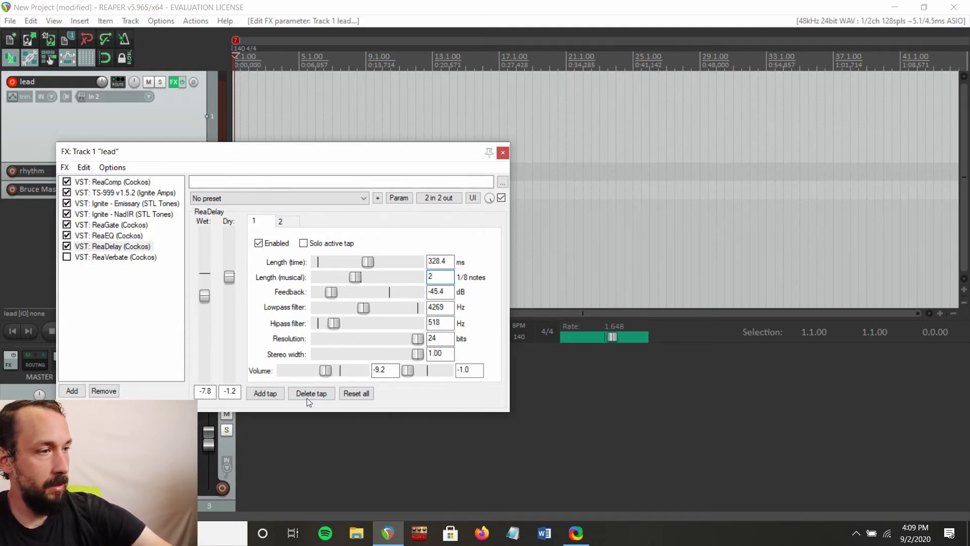
Step: Add a third tap in ReaDelay, delete it again and check tap 2's musical length before returning to tap 1
left_click(265, 393)
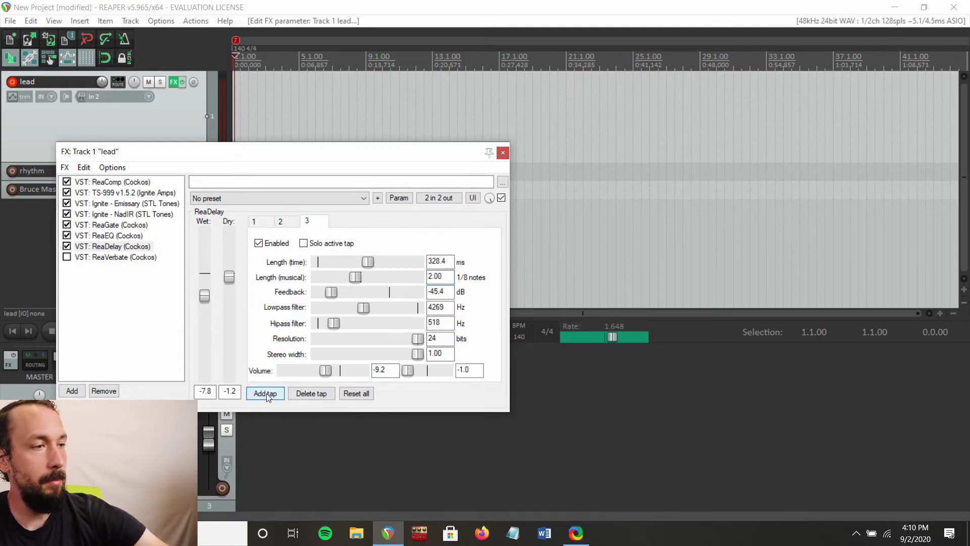
left_click(318, 393)
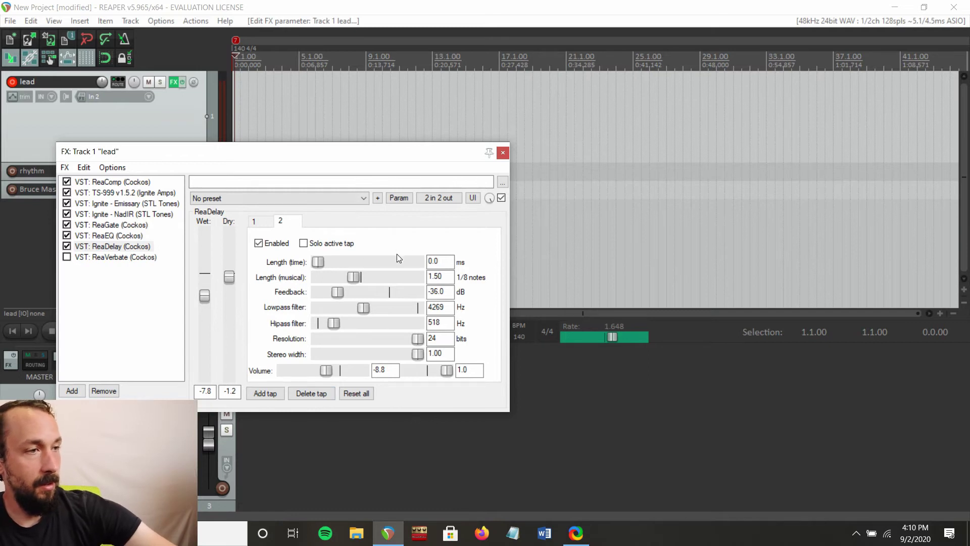
left_click(447, 279)
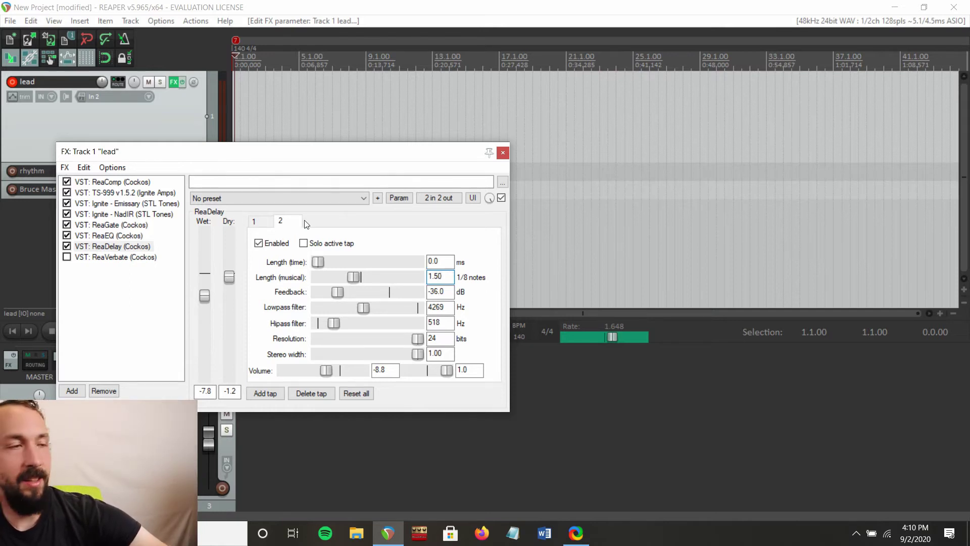
left_click(255, 223)
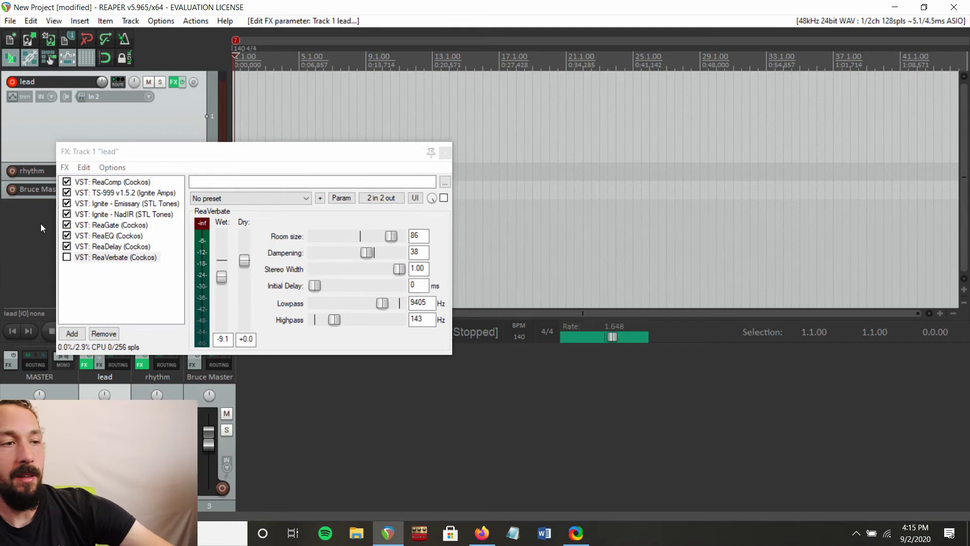
Step: Close the lead track's effects, open the rhythm track's effects chain and apply the "stock - distorted electrtic guitar" preset in ReaComp
key("Escape")
left_click(173, 171)
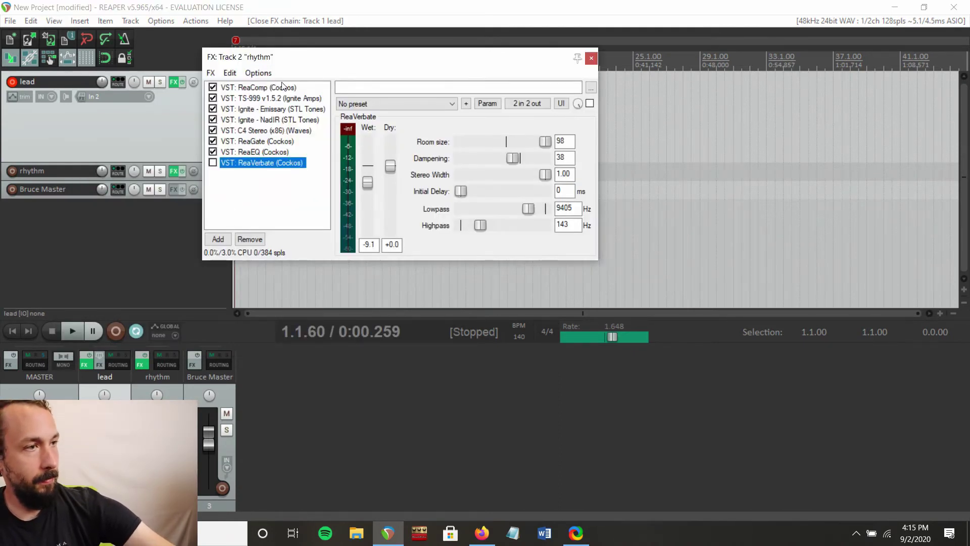
left_click(255, 88)
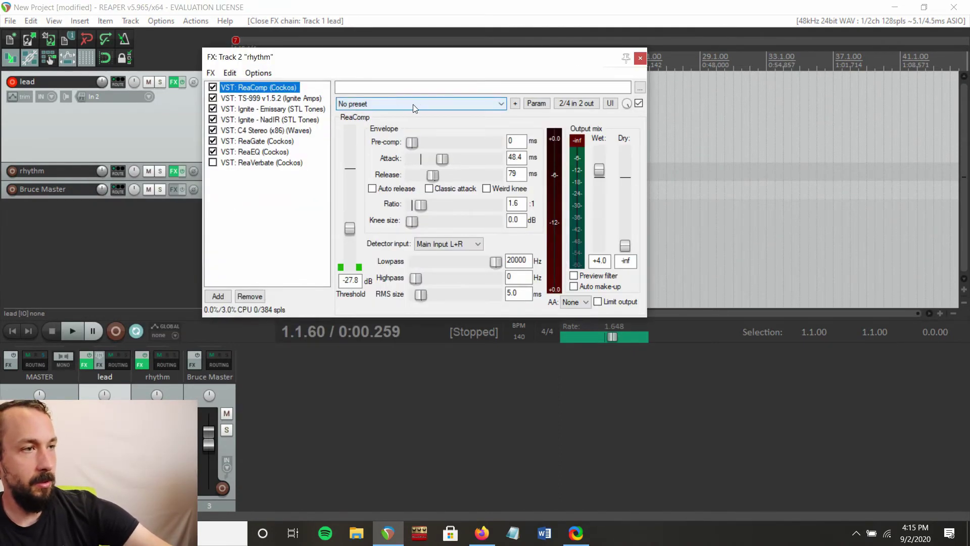
left_click(419, 103)
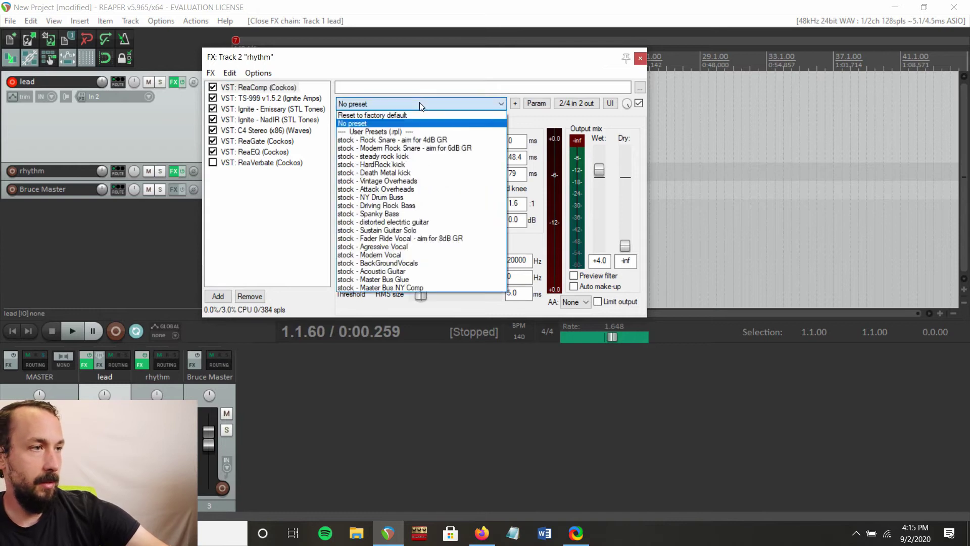
left_click(413, 222)
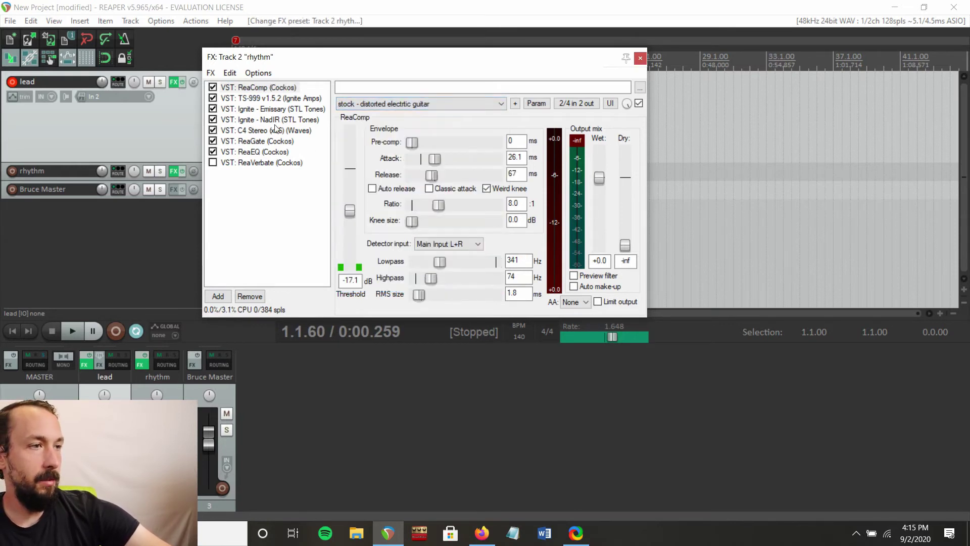
Step: Turn down the Drive slightly on the rhythm track's TS-999 overdrive
left_click(247, 98)
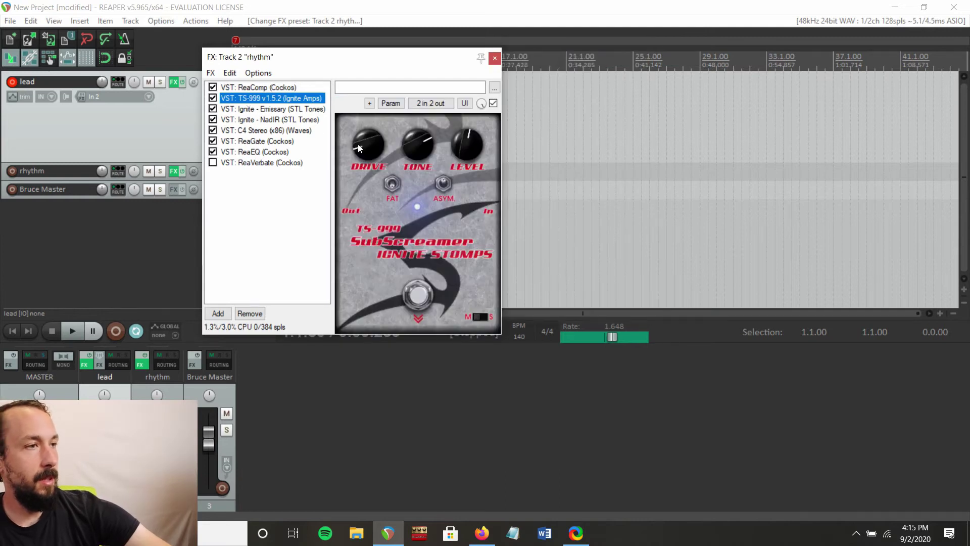
left_click_drag(359, 148, 361, 155)
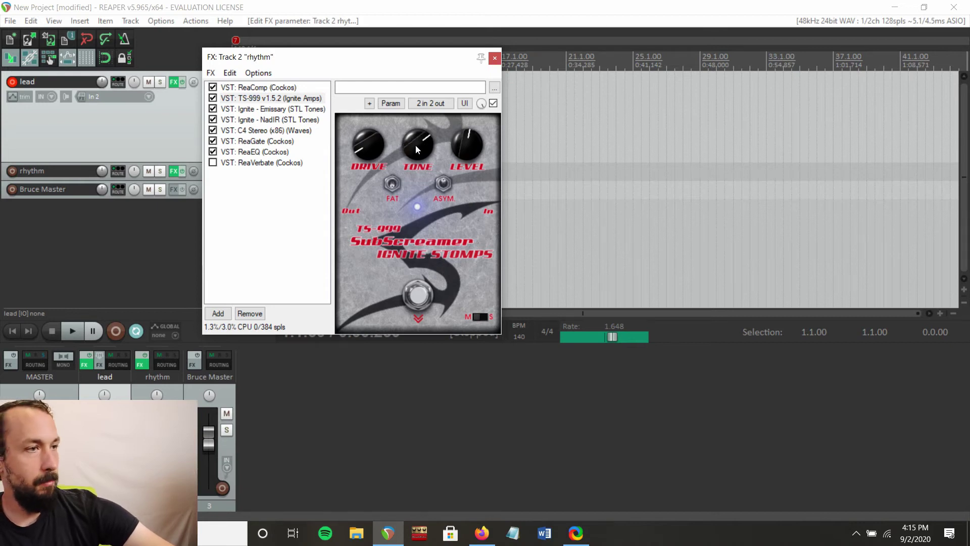
Step: Select the Lead Chug preset in the rhythm track's Emissary amp and raise its Presence slightly
left_click(277, 108)
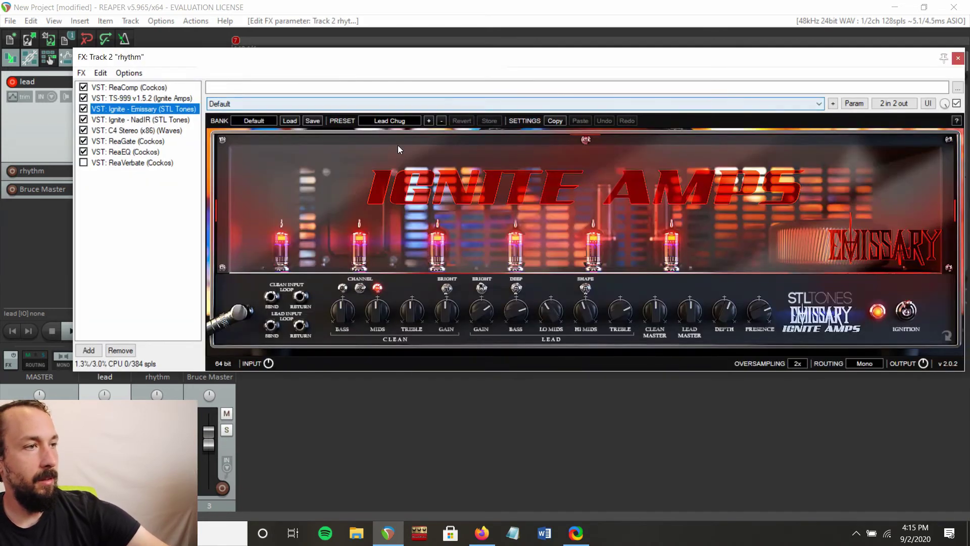
left_click(385, 121)
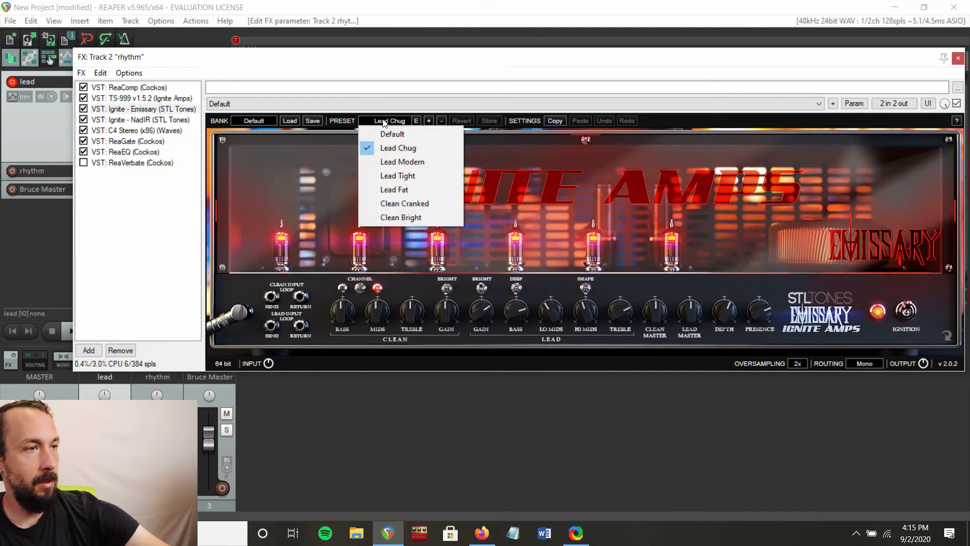
left_click(393, 145)
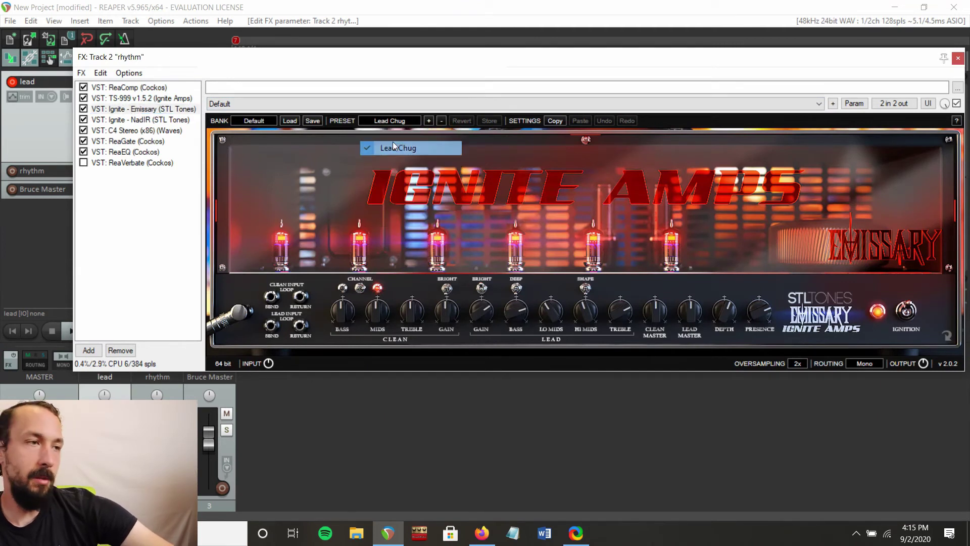
left_click_drag(760, 310, 762, 308)
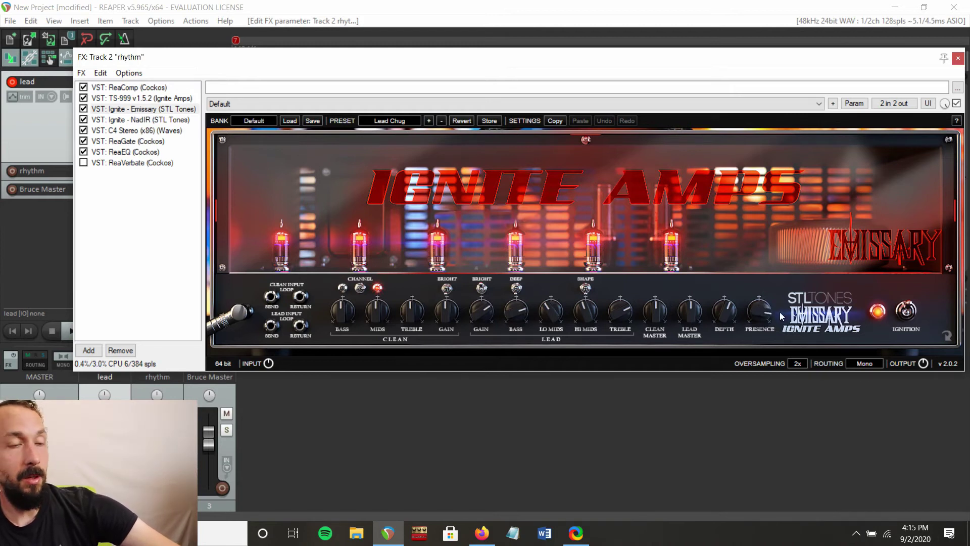
left_click_drag(780, 311, 778, 296)
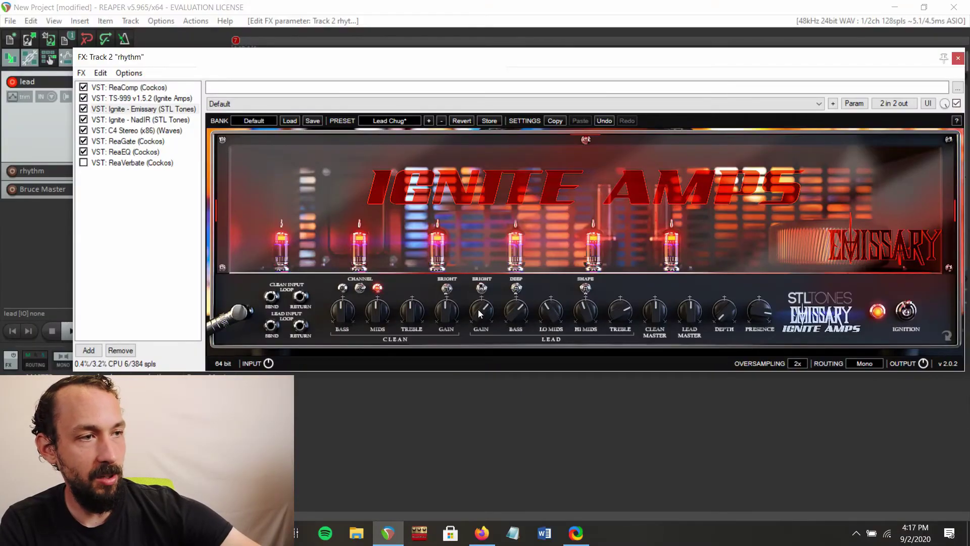
Step: Check the NadIR cabinet on the rhythm track and lower the second band's threshold in the C4 multiband processor to about -25.1
left_click(145, 120)
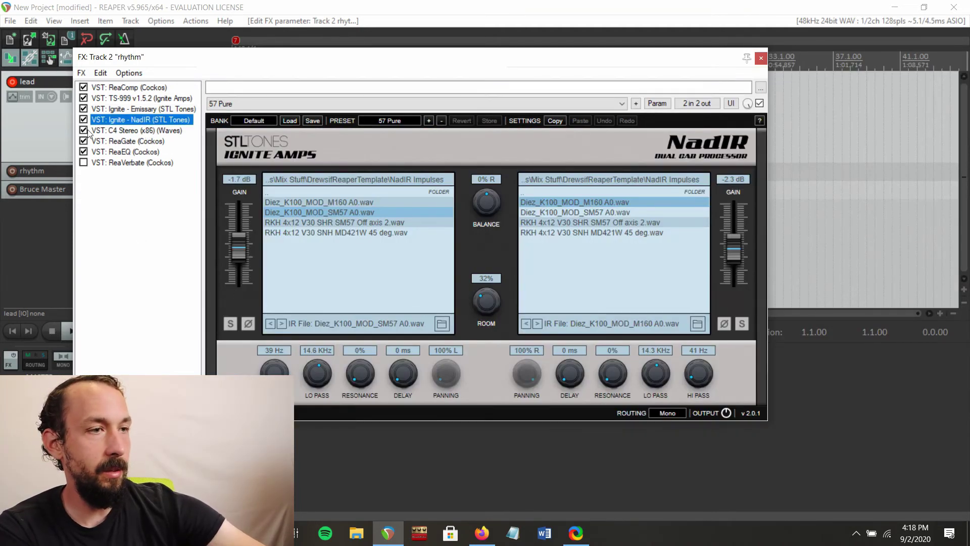
left_click(116, 131)
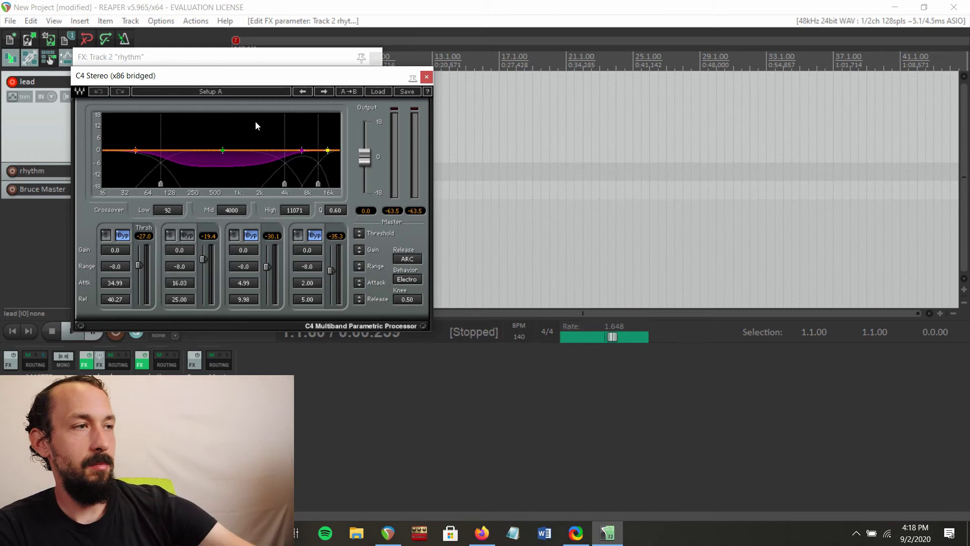
left_click_drag(240, 81, 259, 113)
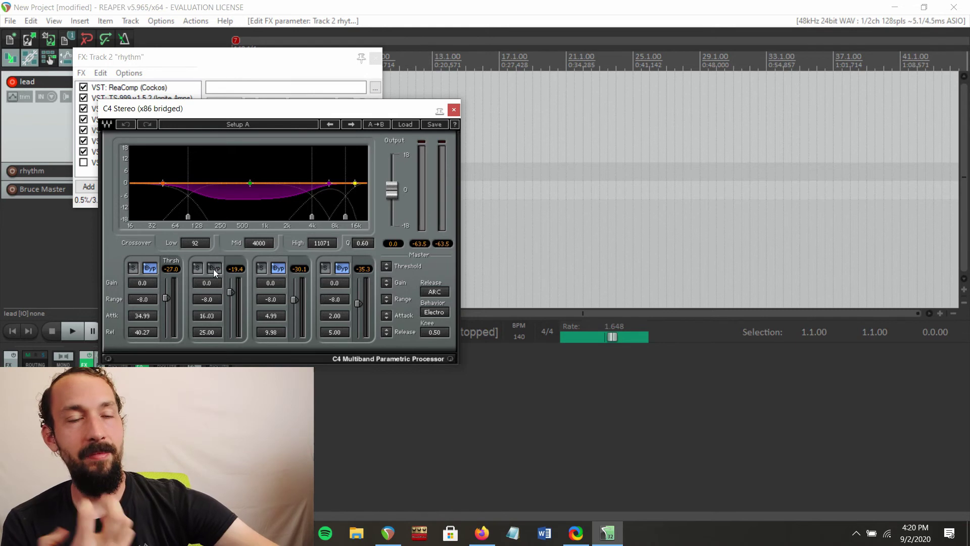
left_click(148, 269)
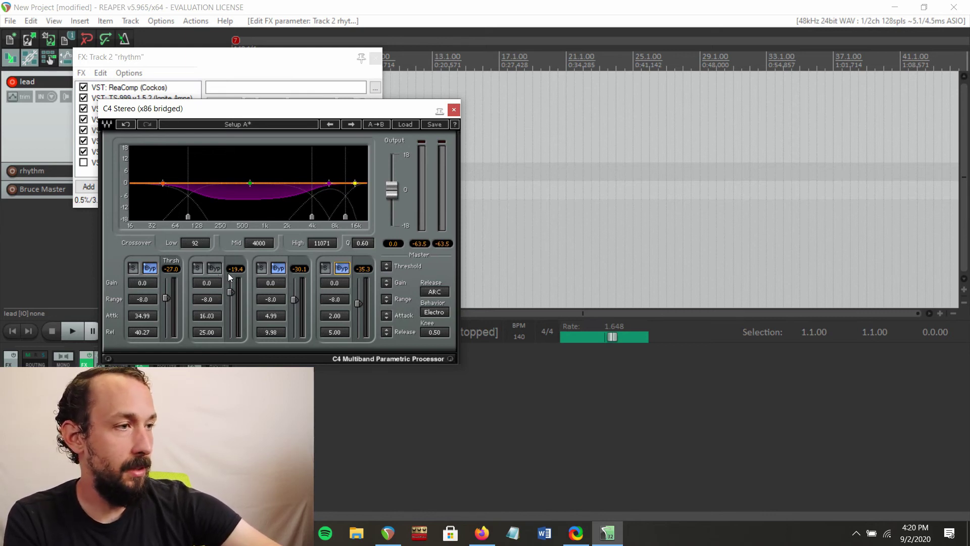
left_click_drag(230, 292, 230, 294)
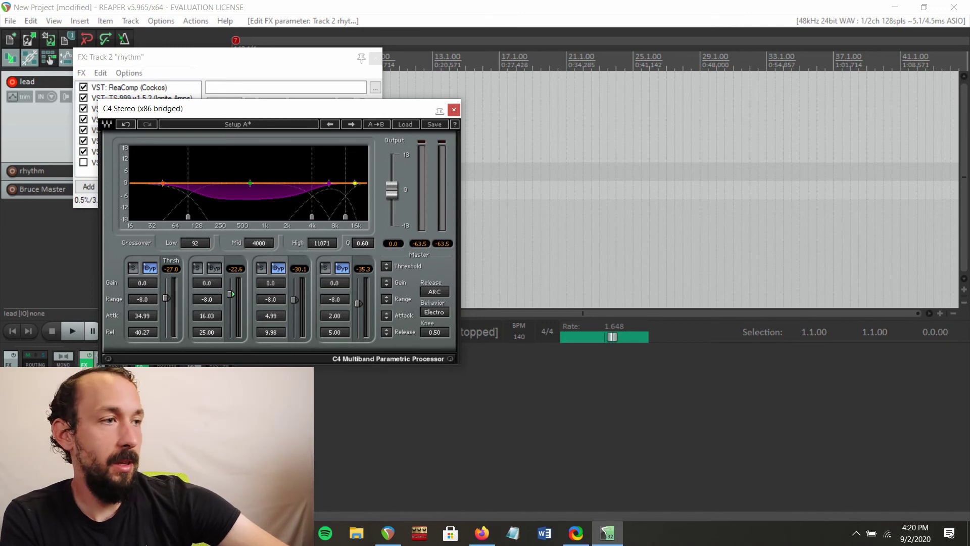
left_click_drag(231, 294, 230, 297)
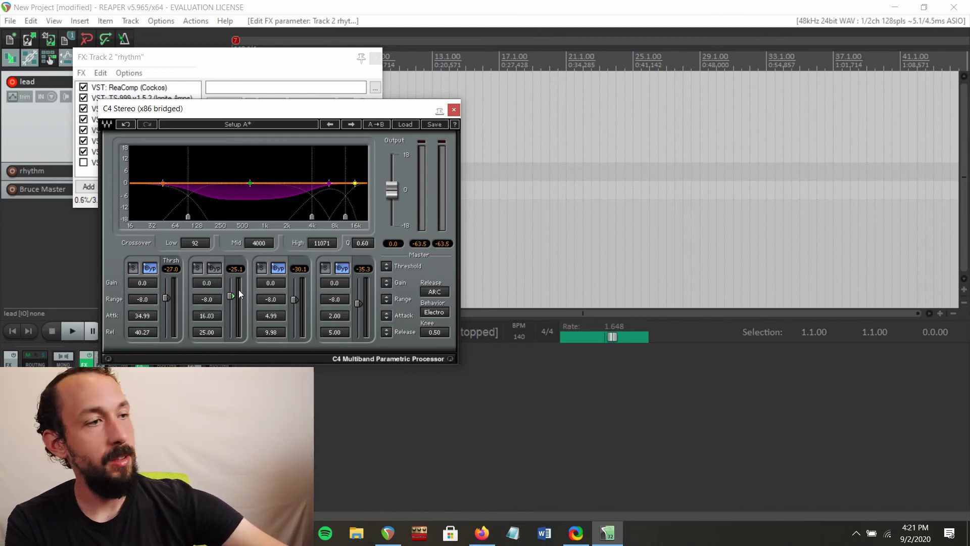
Step: Review the preset choices of ReaGate on the rhythm track, keeping "stock - Electric Guitar Rhythm", and open ReaVerbate's settings
left_click(115, 141)
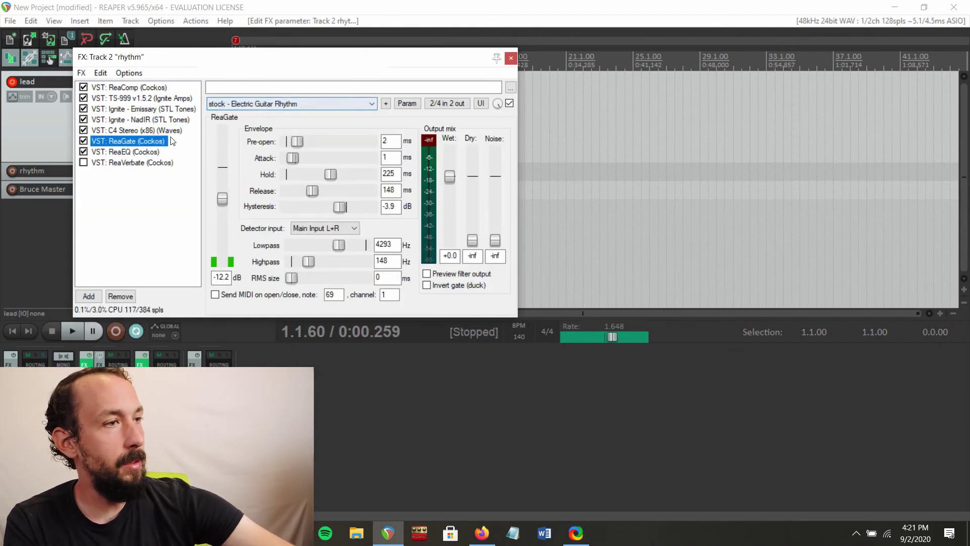
left_click(295, 102)
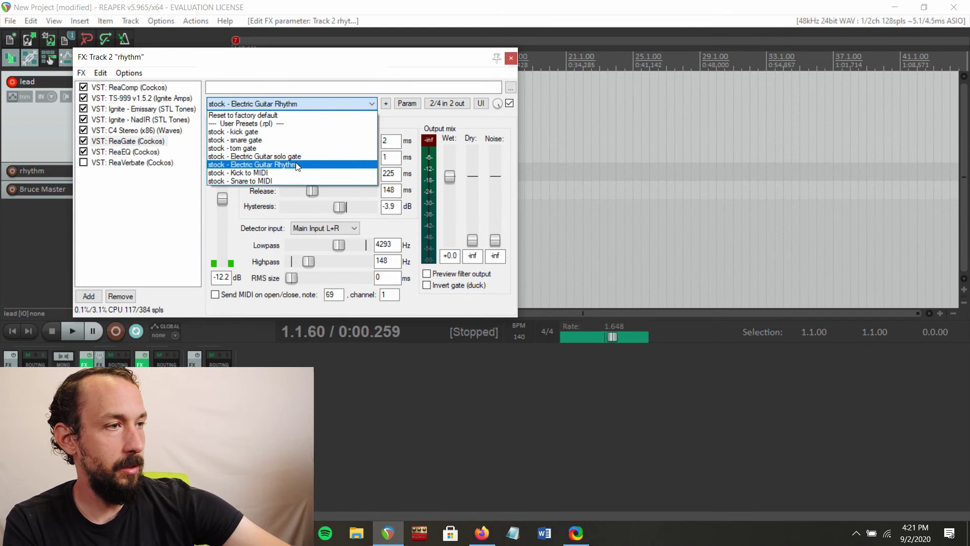
left_click(167, 170)
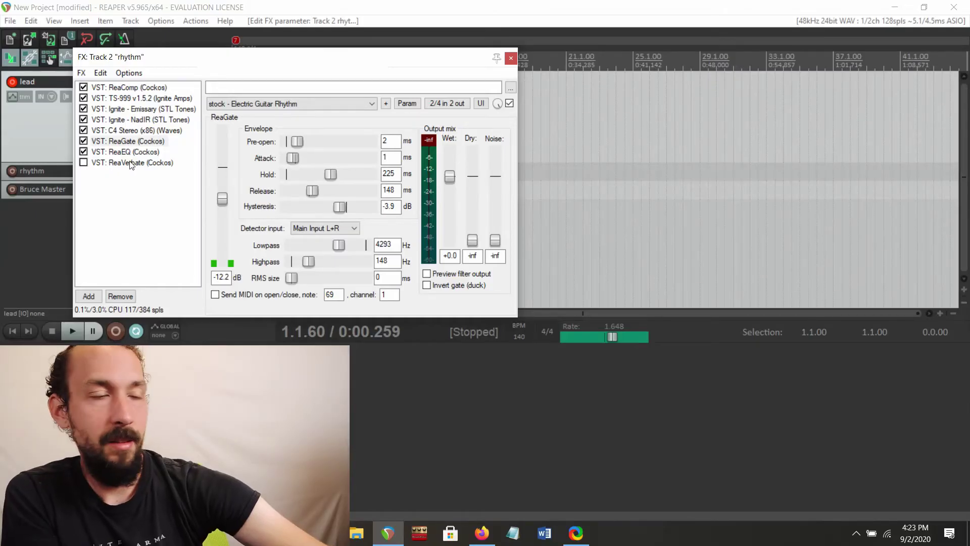
left_click(131, 163)
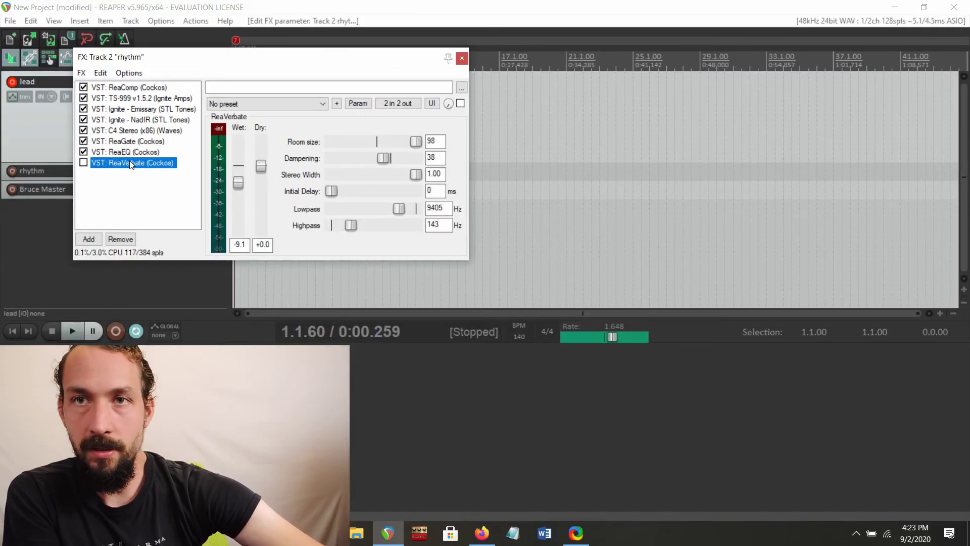